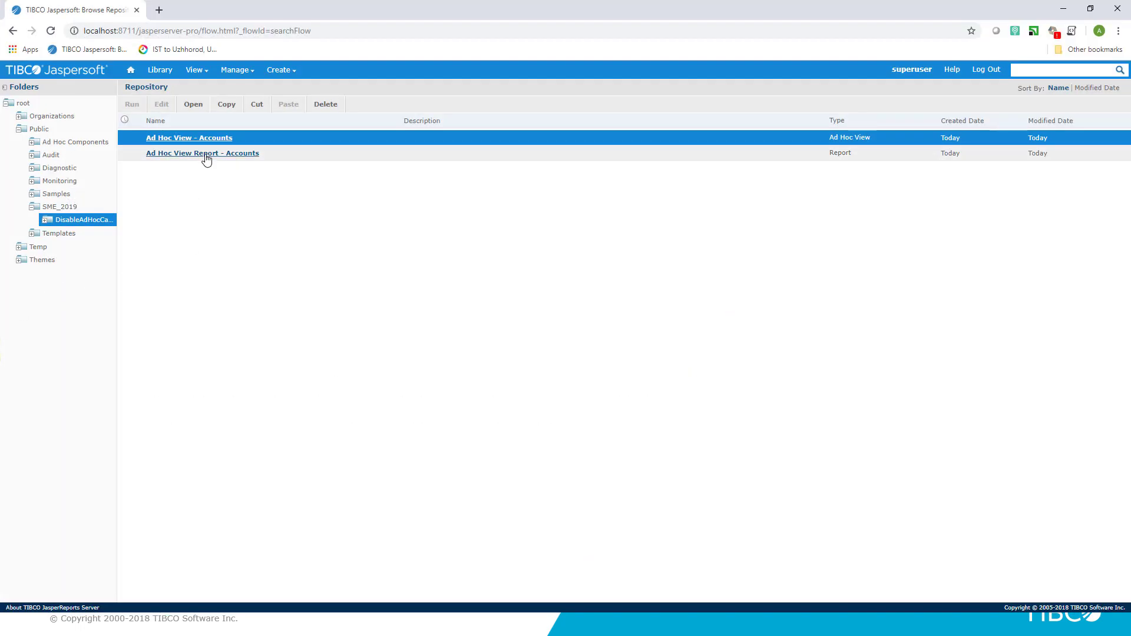
# - Run the 'Ad Hoc View Report - Accounts' from the repository list
pyautogui.click(205, 156)
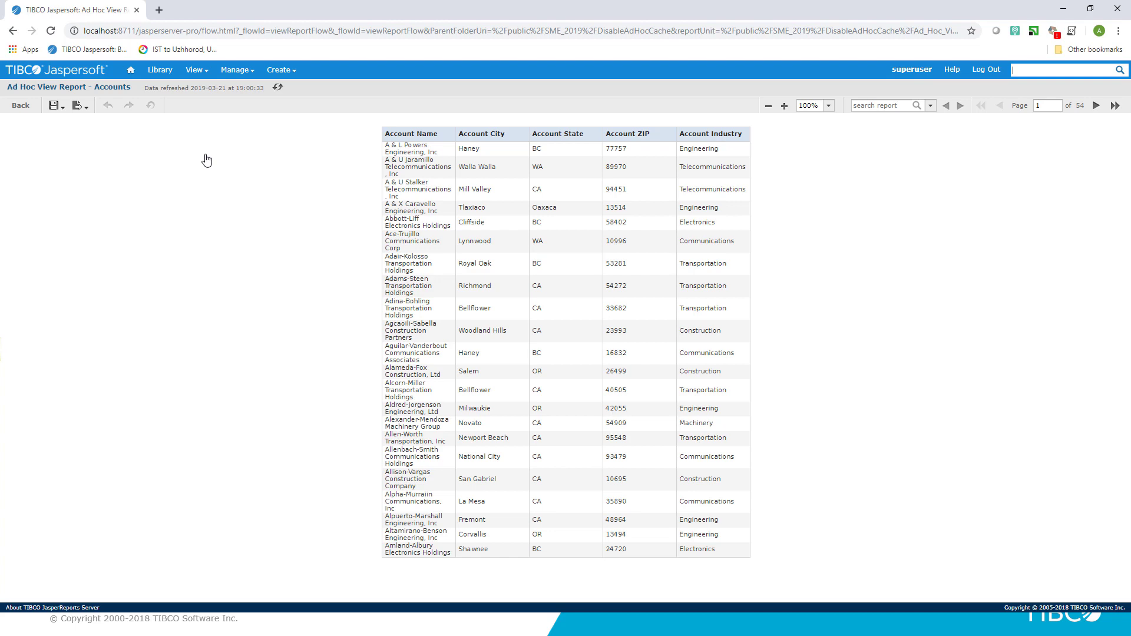
# - View the cached accounts query's details on the Ad Hoc Cache settings page, then close them
pyautogui.moveTo(236, 70)
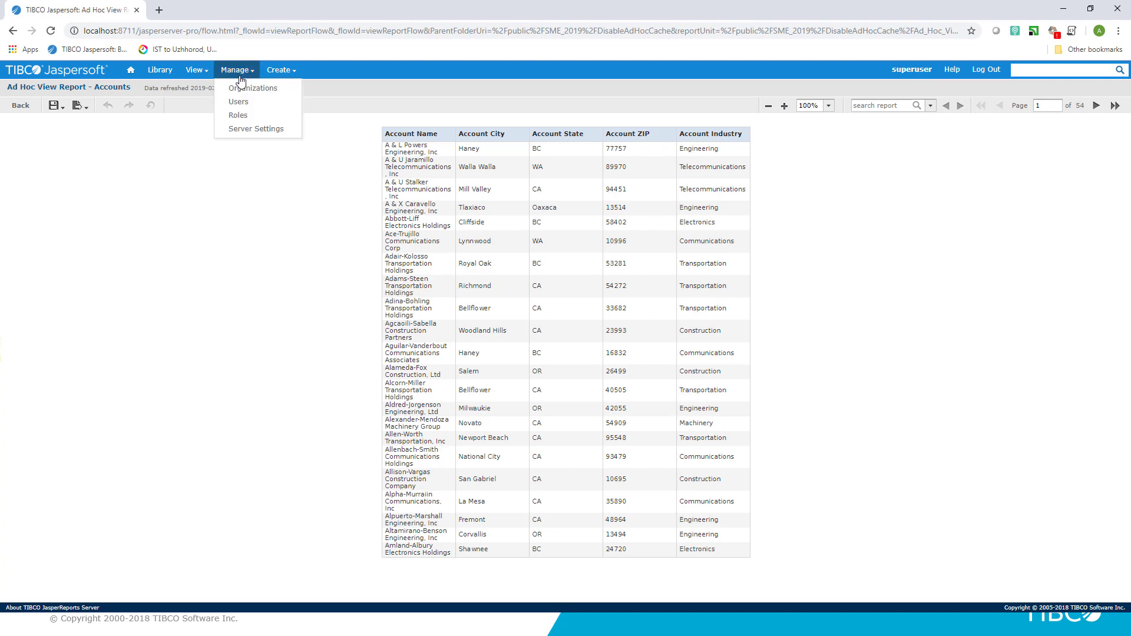
pyautogui.click(250, 129)
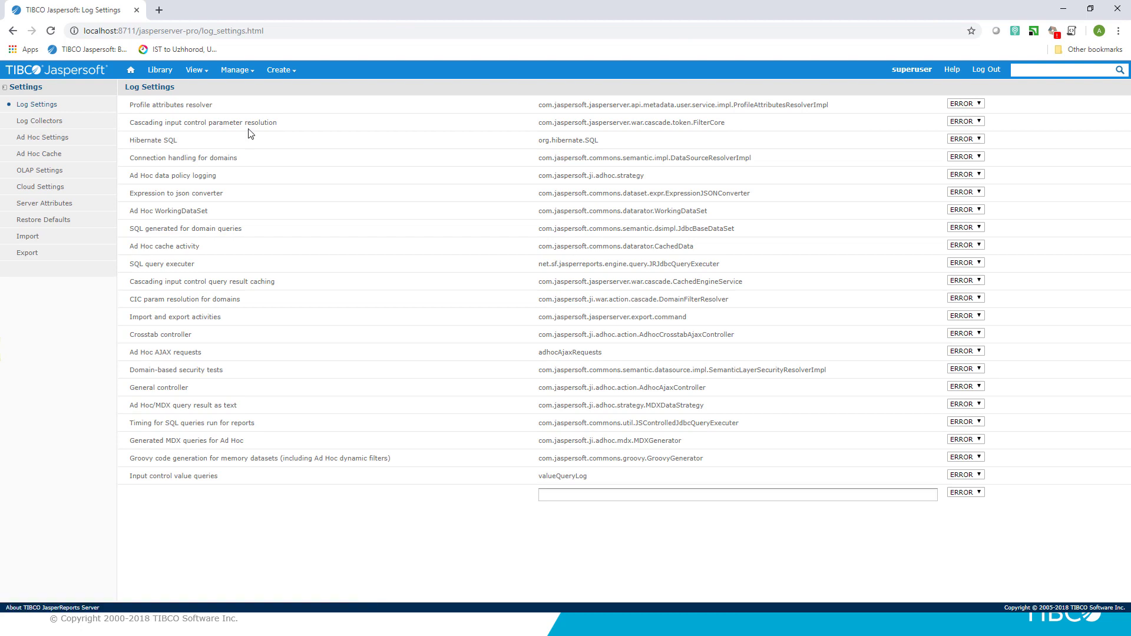
pyautogui.click(55, 154)
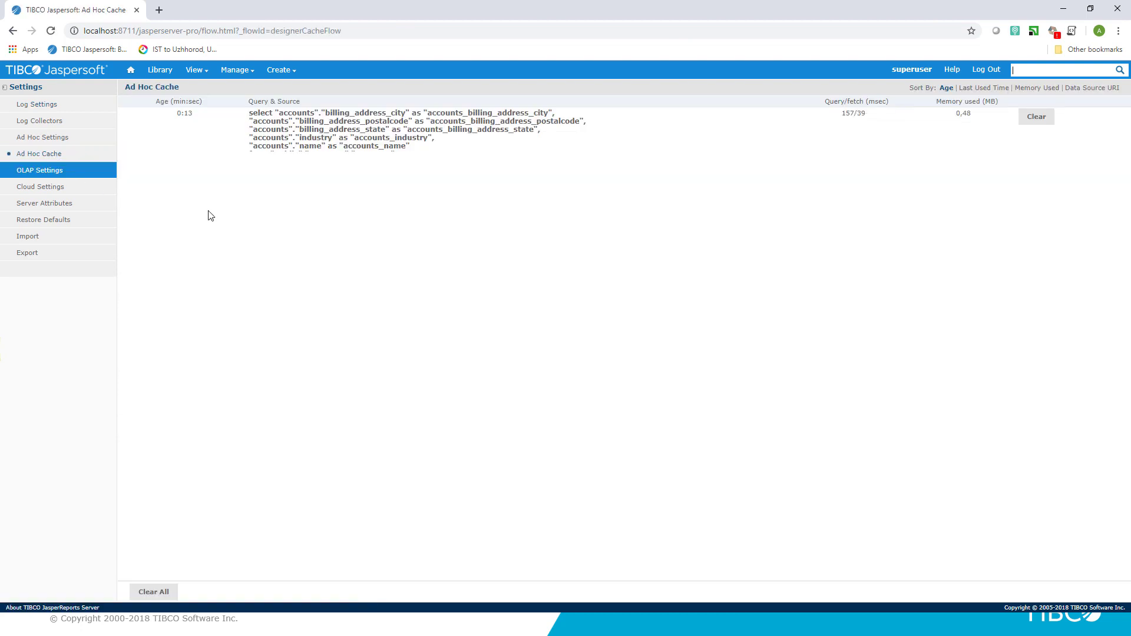
pyautogui.click(337, 151)
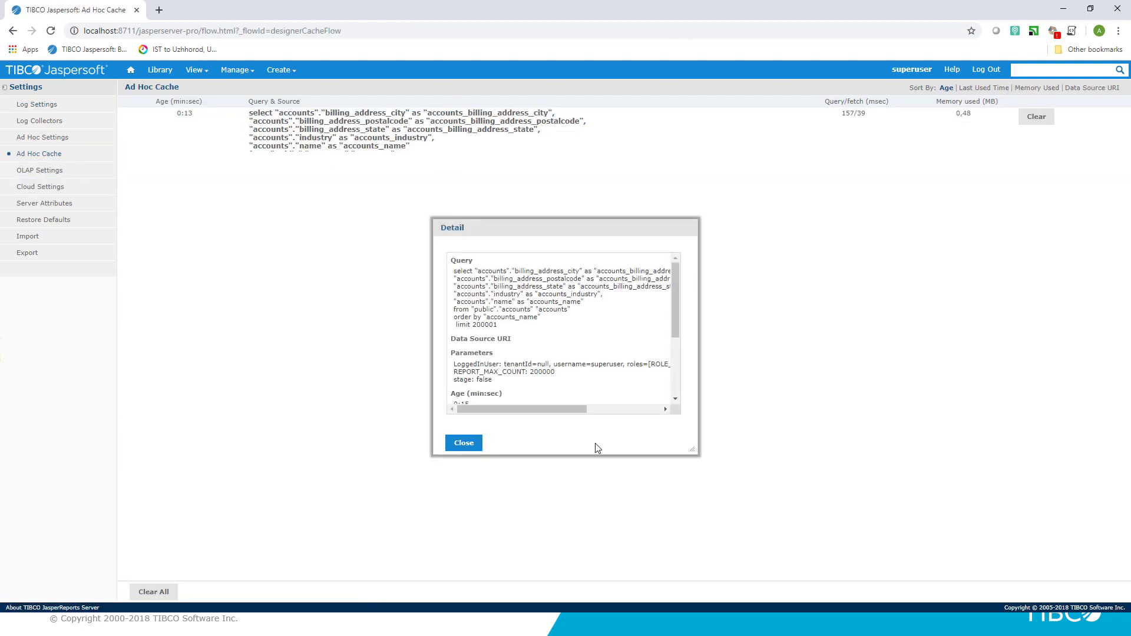
pyautogui.moveTo(692, 451); pyautogui.dragTo(829, 475)
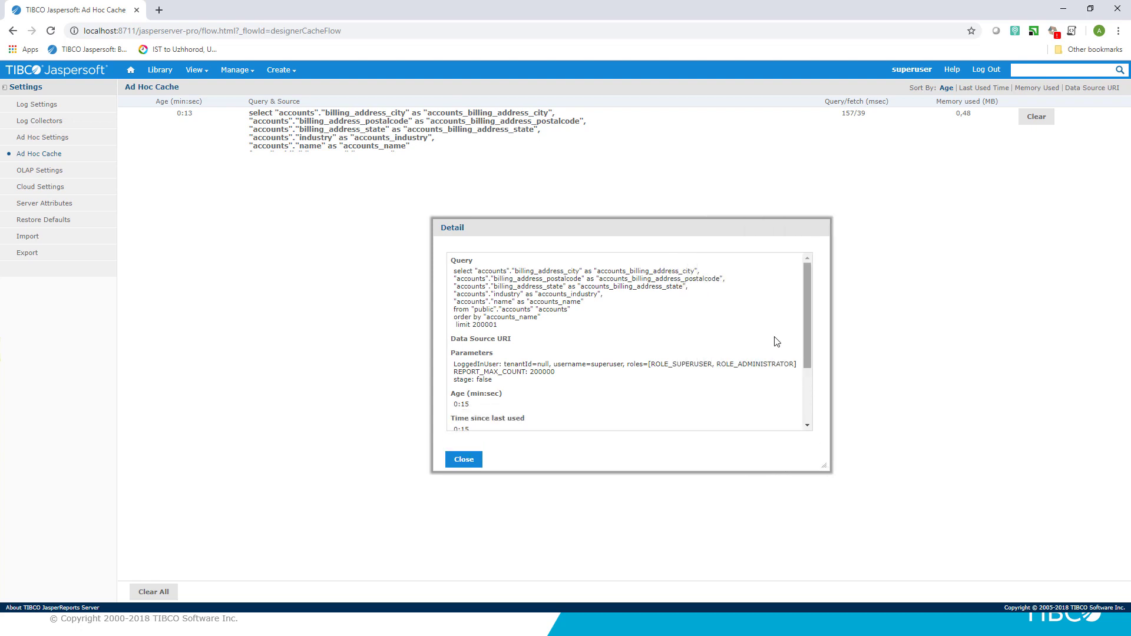
pyautogui.click(464, 460)
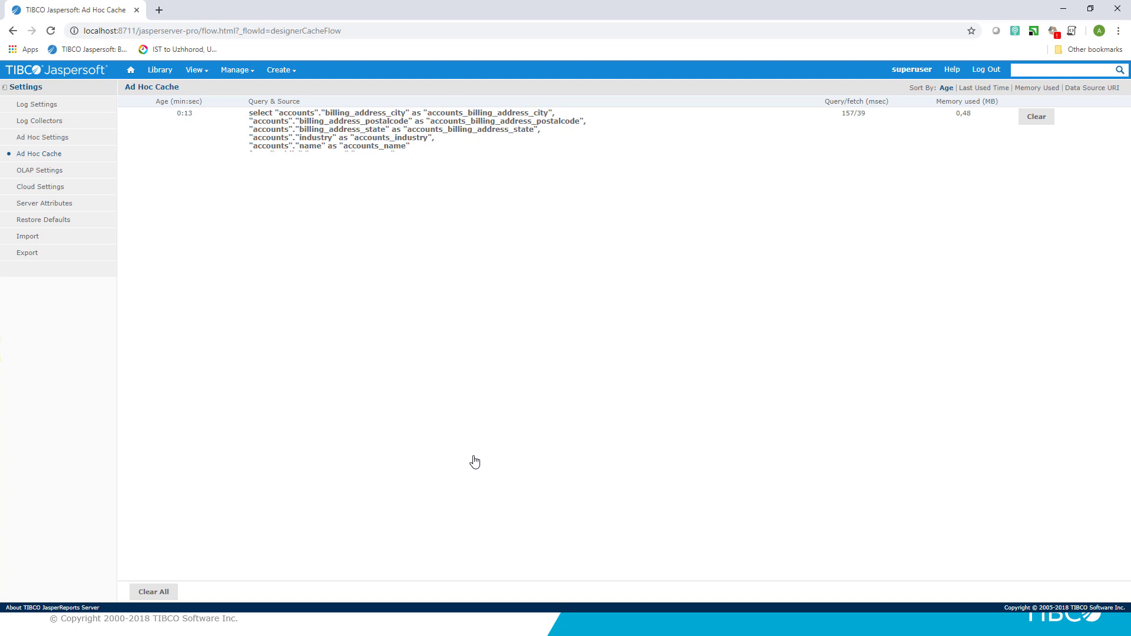
# - Rerun the Accounts ad hoc report from the repository, then return to Server Settings
pyautogui.moveTo(196, 70)
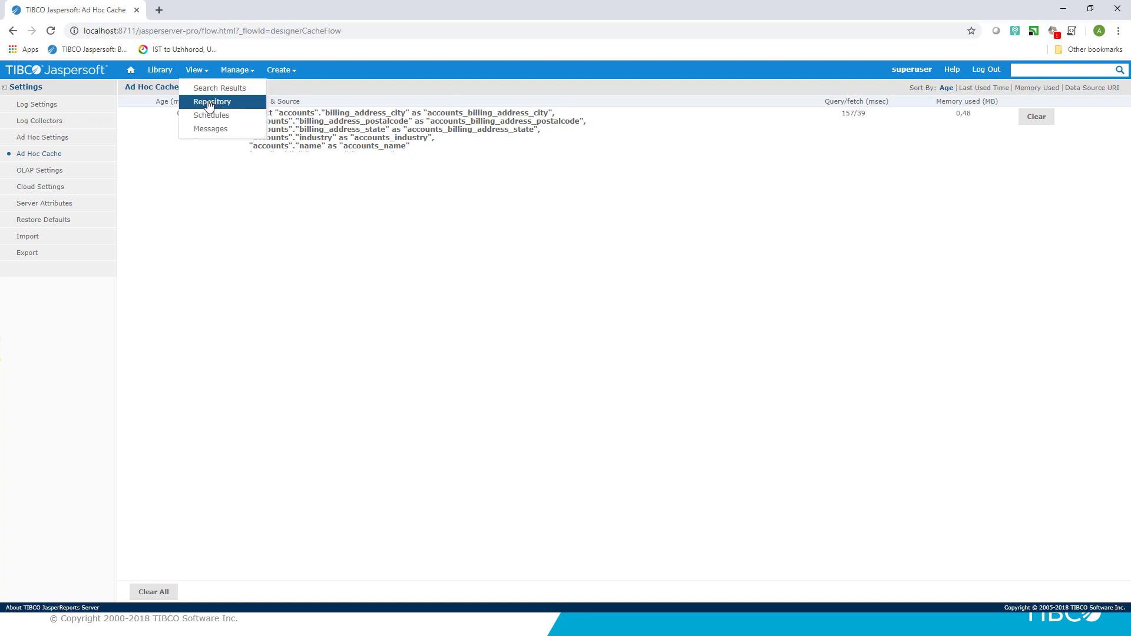
pyautogui.click(209, 104)
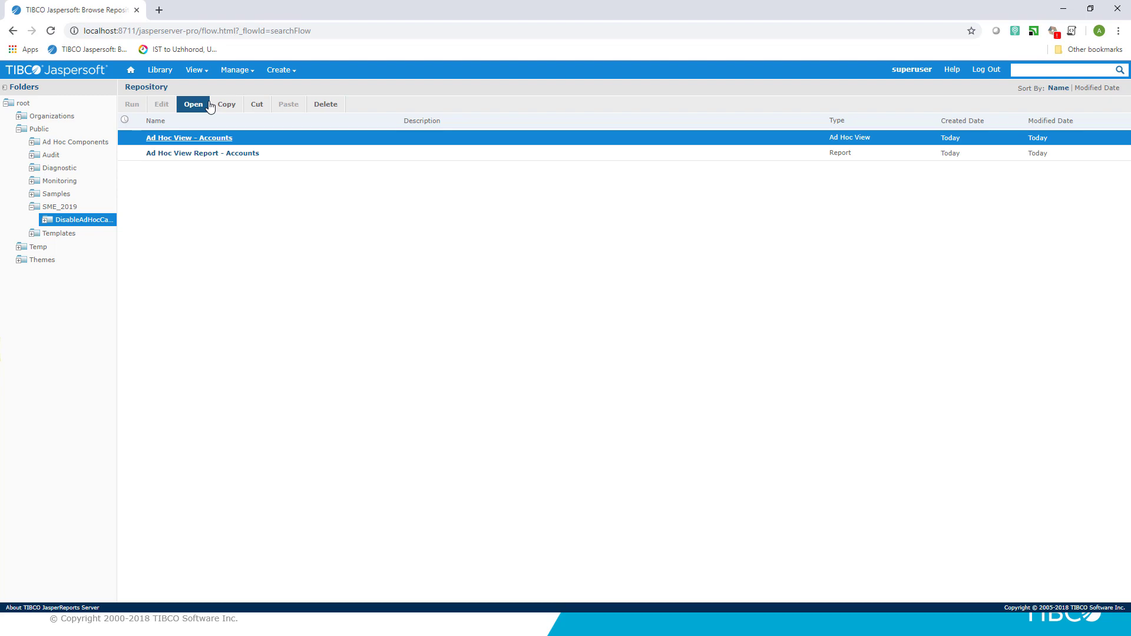
pyautogui.click(207, 155)
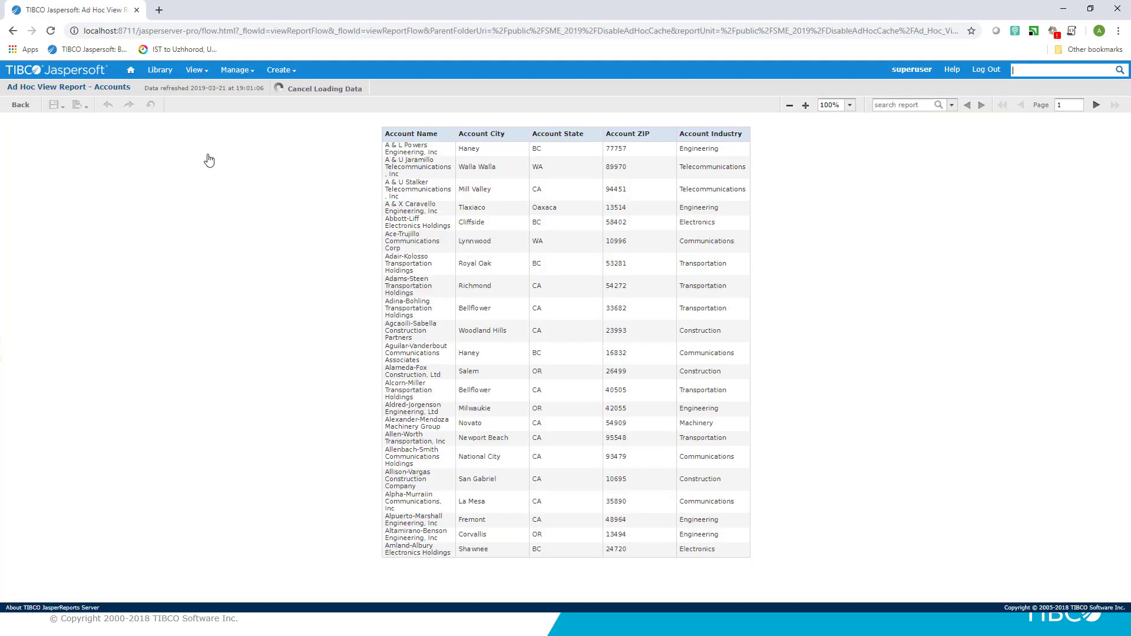
pyautogui.click(234, 69)
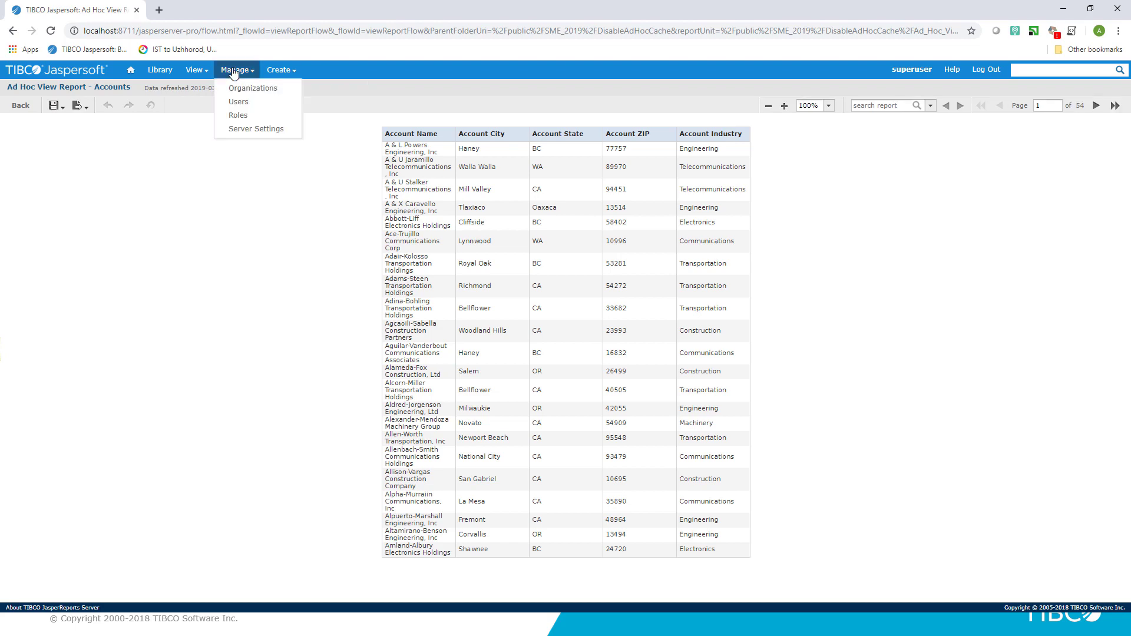
pyautogui.click(249, 129)
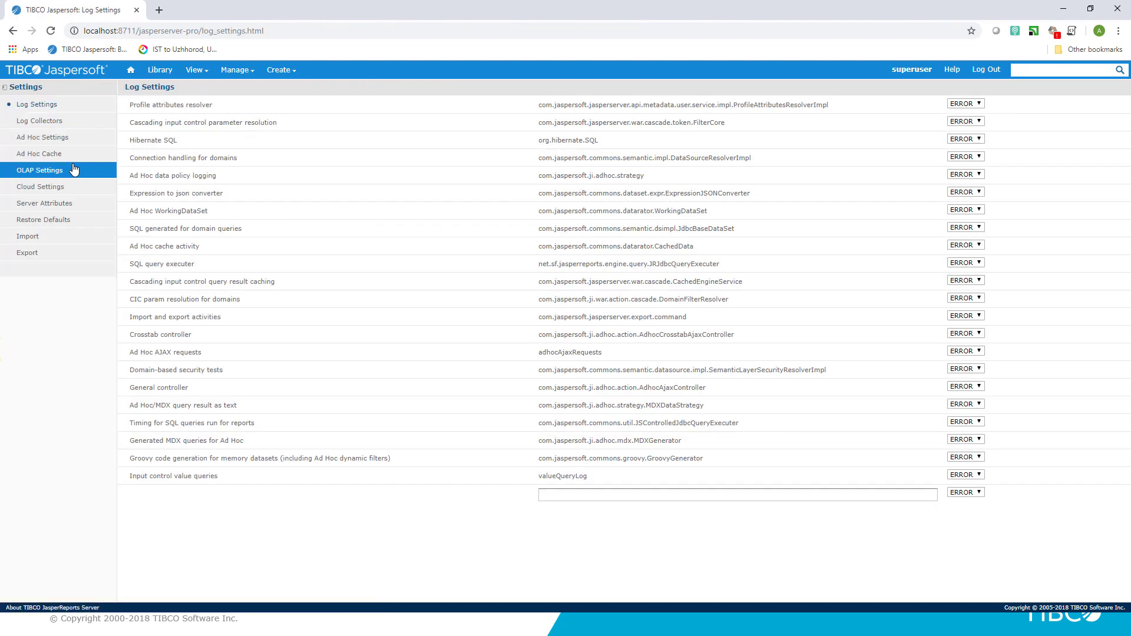
# - Show the Ad Hoc Cache contents in Server Settings
pyautogui.click(58, 157)
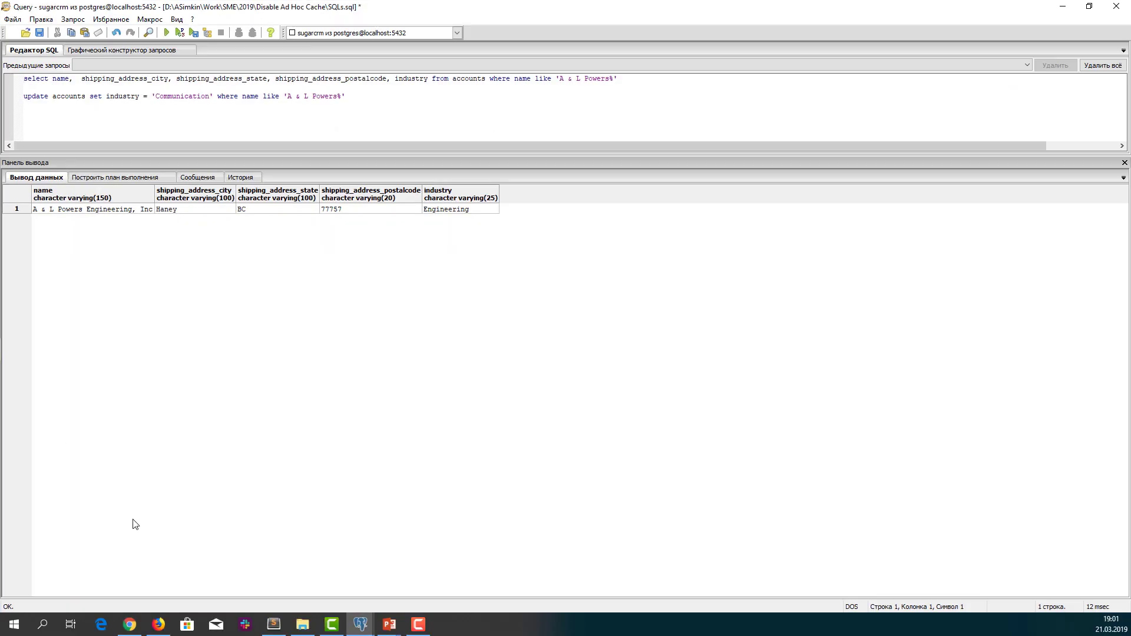
# - Back in the browser, rerun 'Ad Hoc View Report - Accounts' from the repository
pyautogui.click(129, 624)
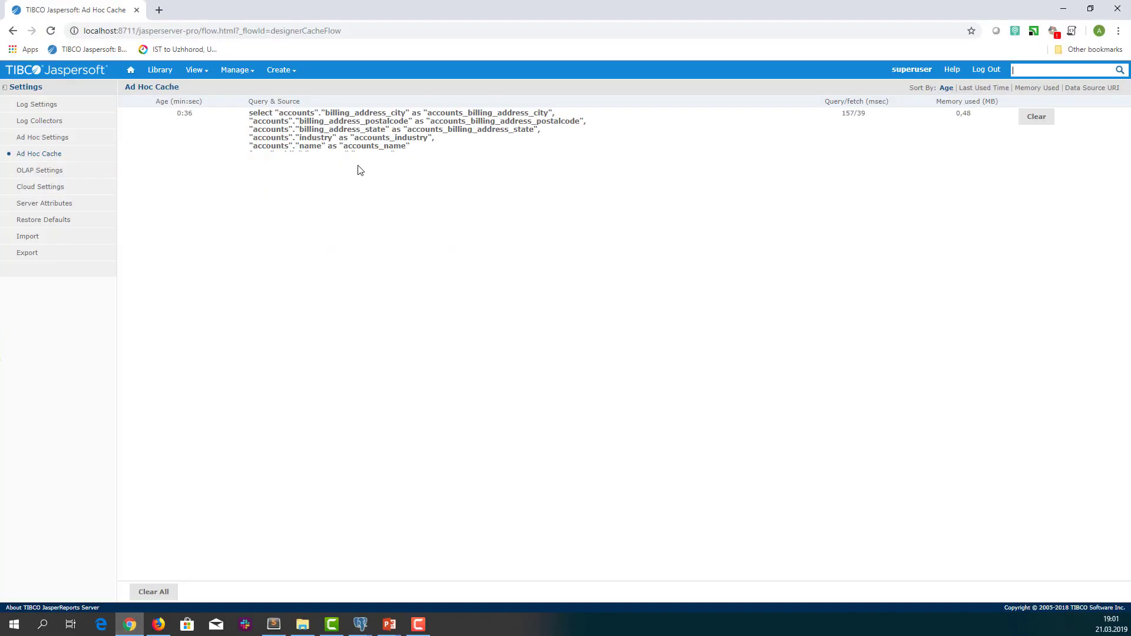
pyautogui.click(205, 75)
pyautogui.click(211, 104)
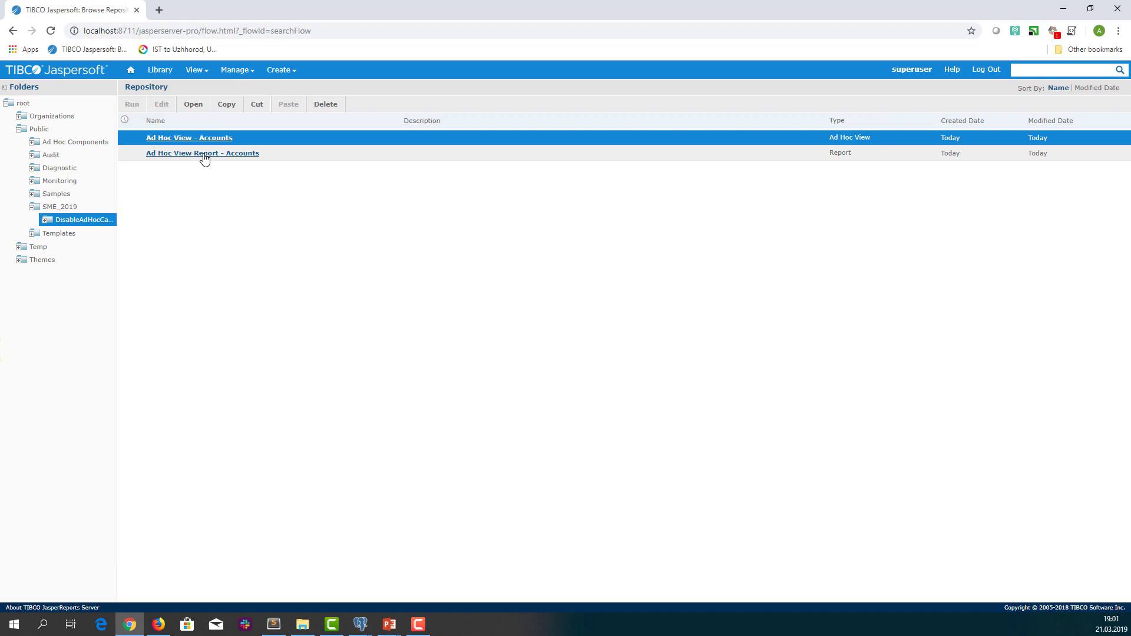
pyautogui.click(203, 155)
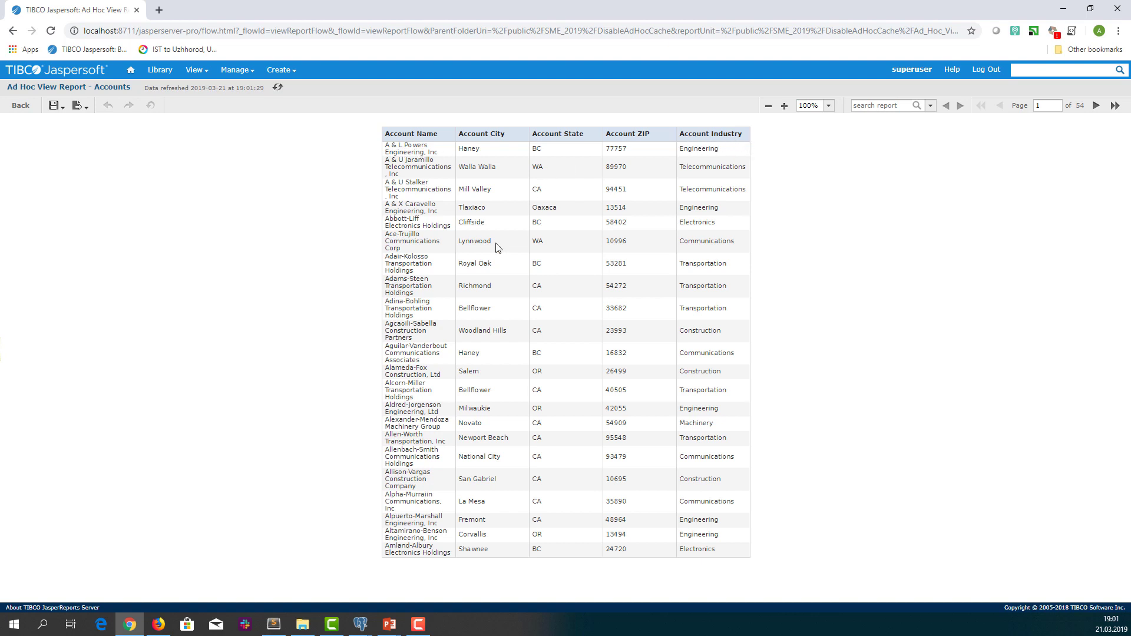
# - Run the A & L Powers account lookup query in pgAdmin
pyautogui.moveTo(374, 618)
pyautogui.click(406, 583)
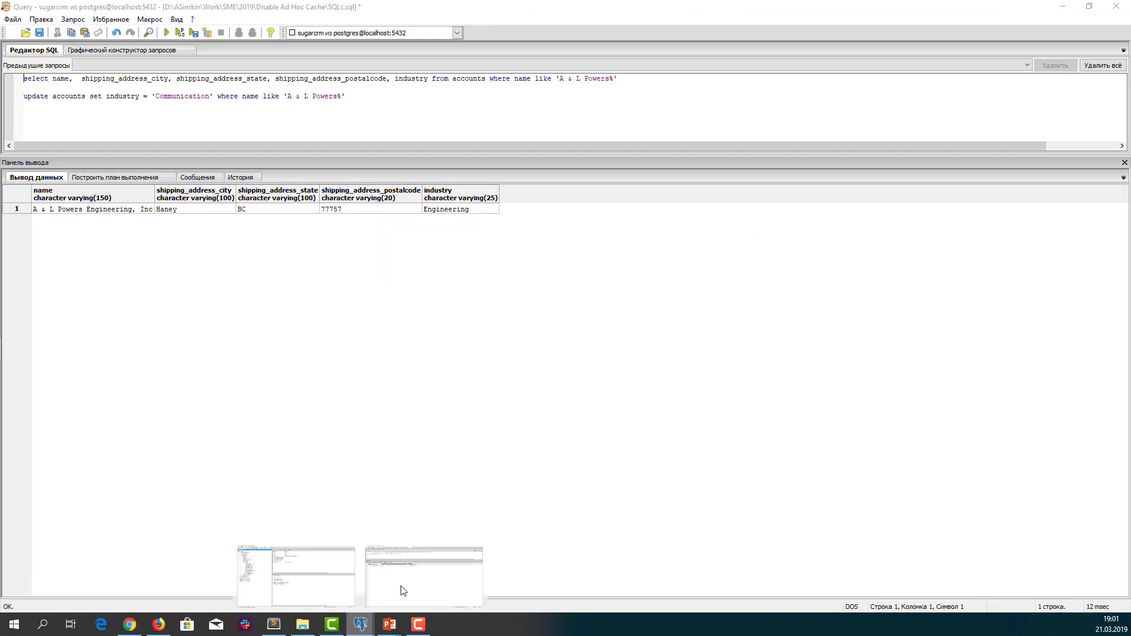
pyautogui.tripleClick(287, 79)
pyautogui.press('F5')
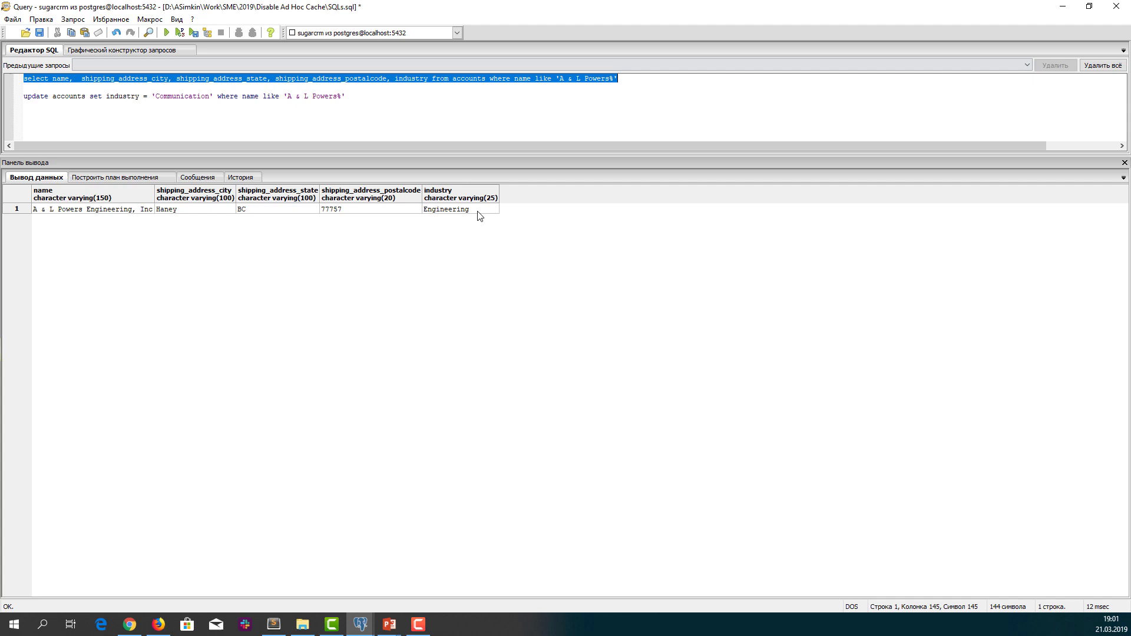
# - Update A & L Powers' industry to Communication and rerun the lookup to confirm it
pyautogui.click(208, 96)
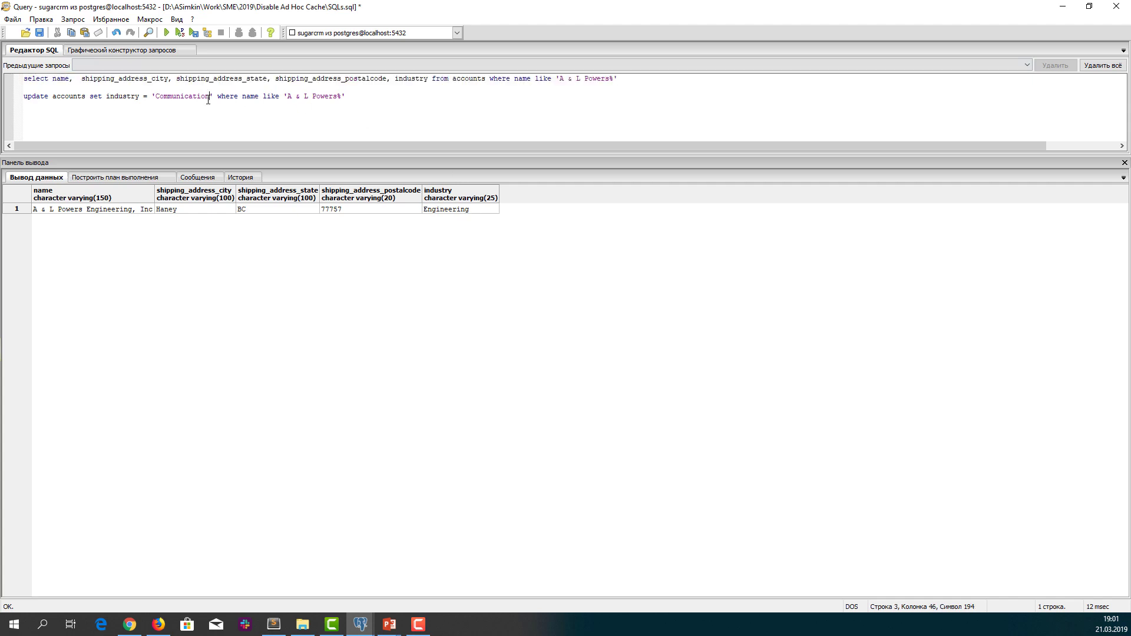
pyautogui.tripleClick(208, 97)
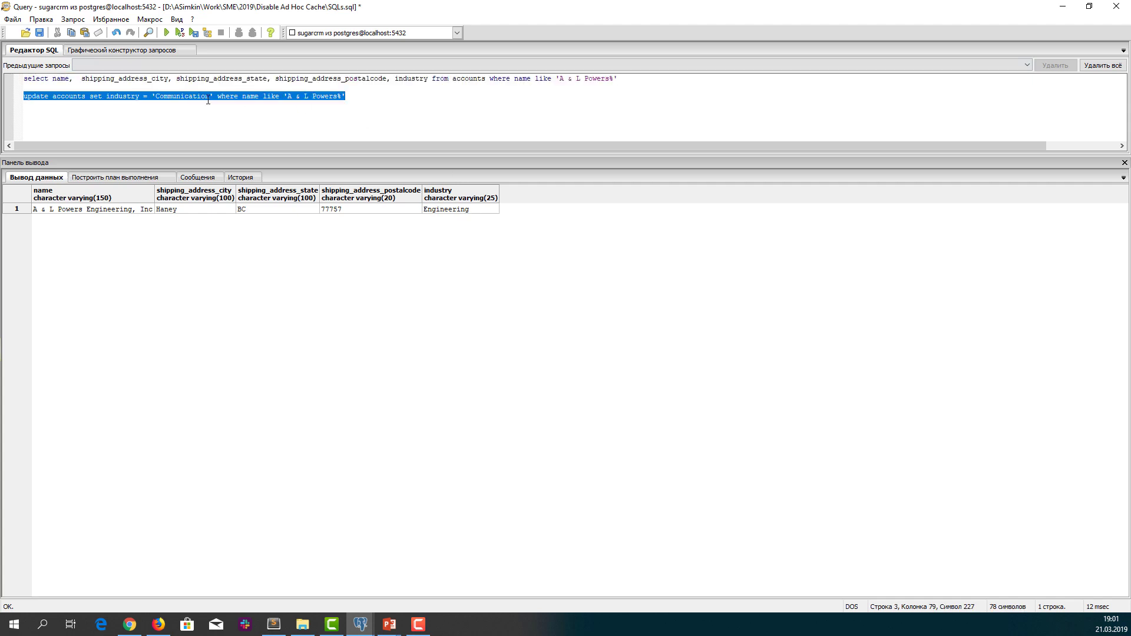
pyautogui.click(167, 33)
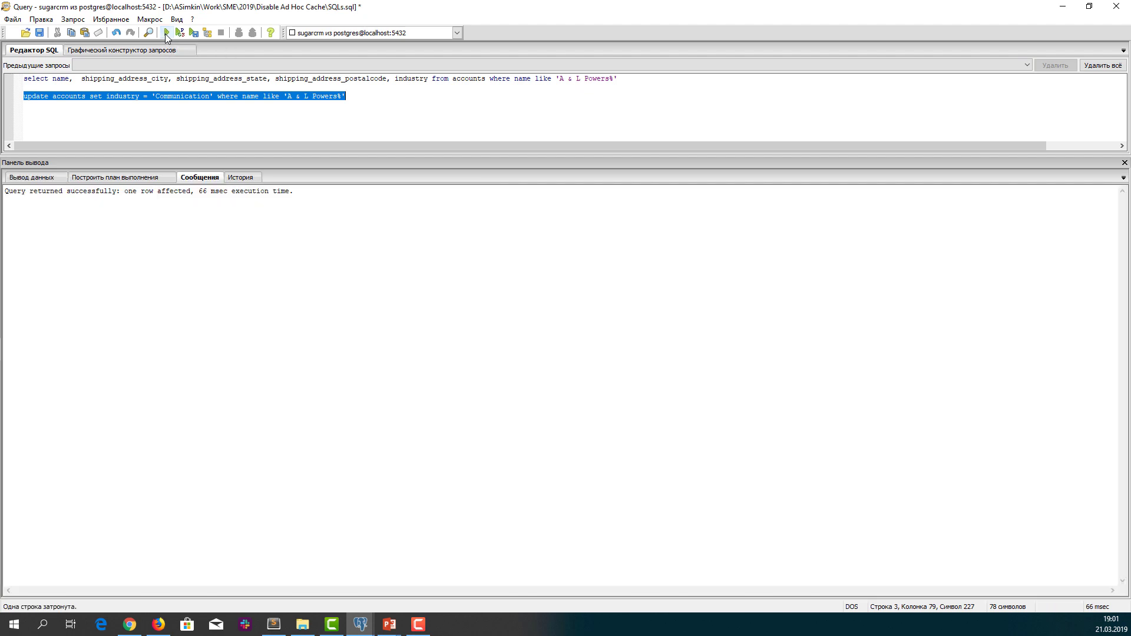
pyautogui.click(186, 80)
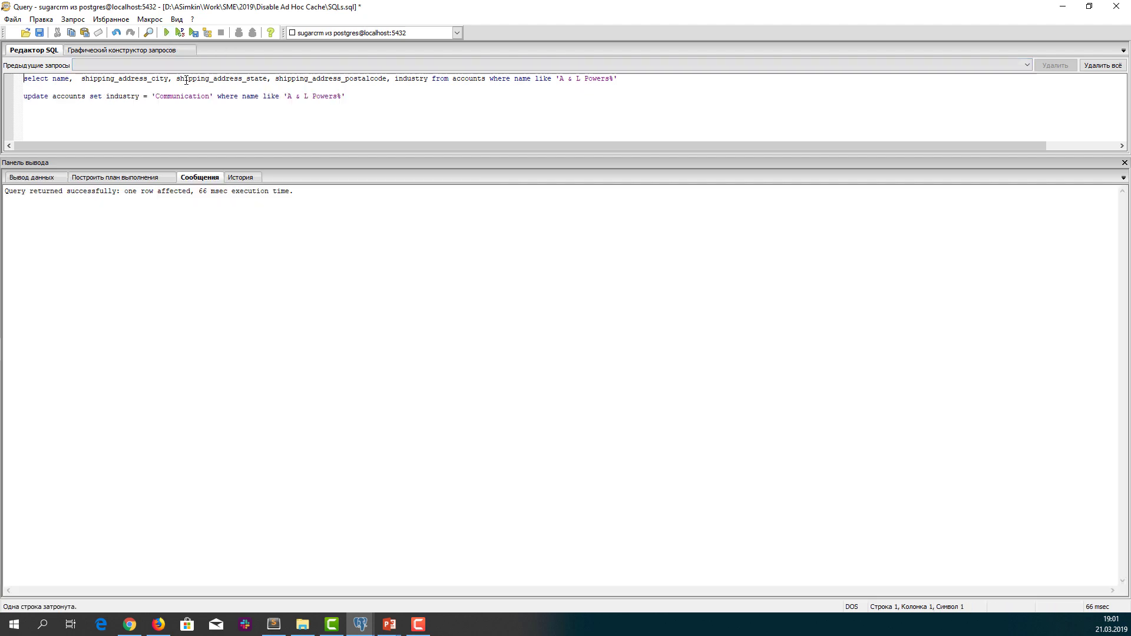
pyautogui.tripleClick(186, 80)
pyautogui.click(168, 34)
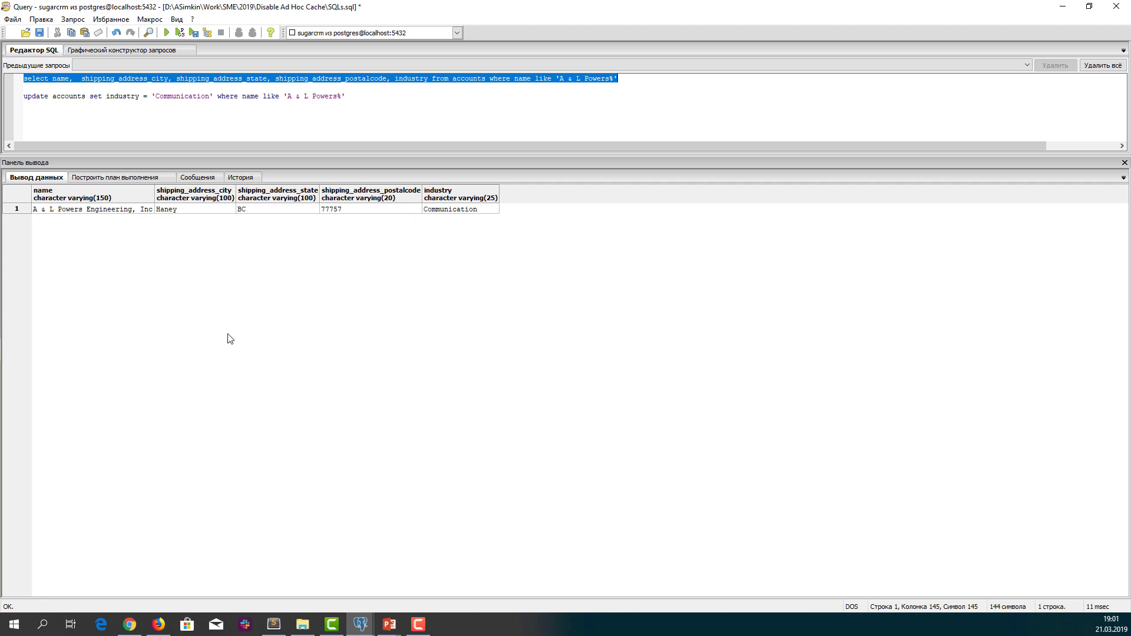
pyautogui.click(130, 624)
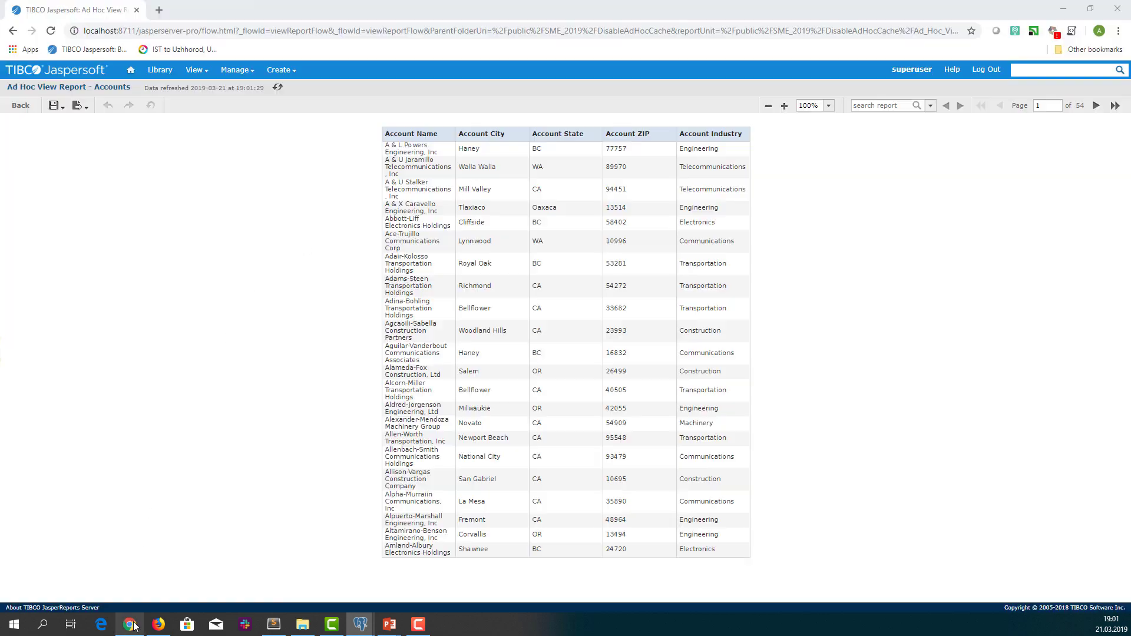
# - Rerun the Accounts ad hoc report from the repository
pyautogui.moveTo(197, 69)
pyautogui.click(203, 99)
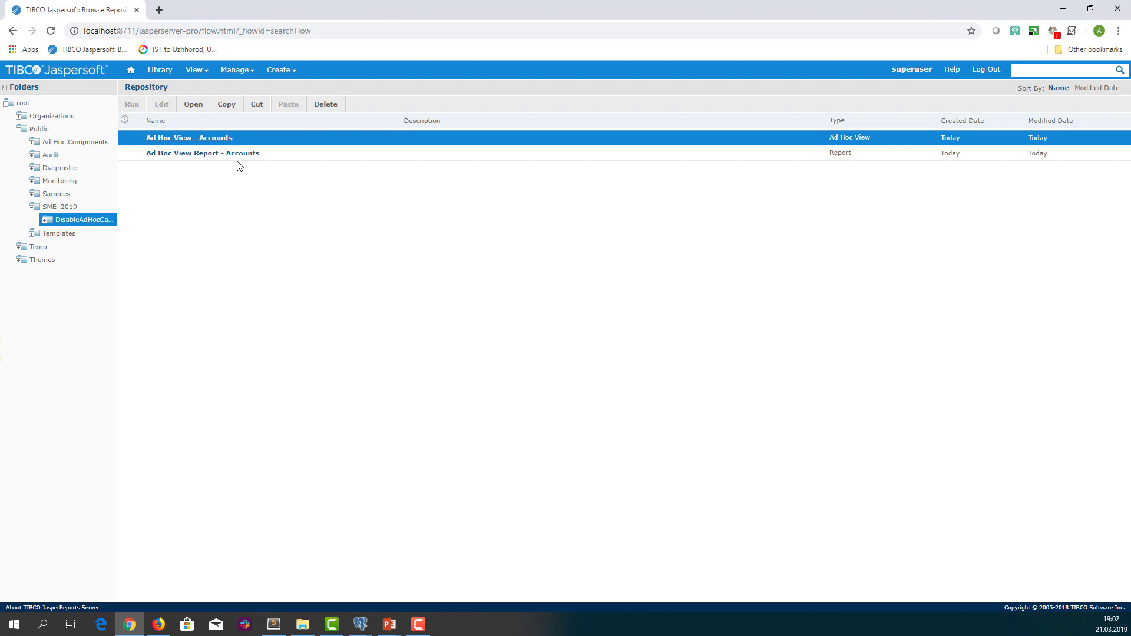
pyautogui.click(235, 154)
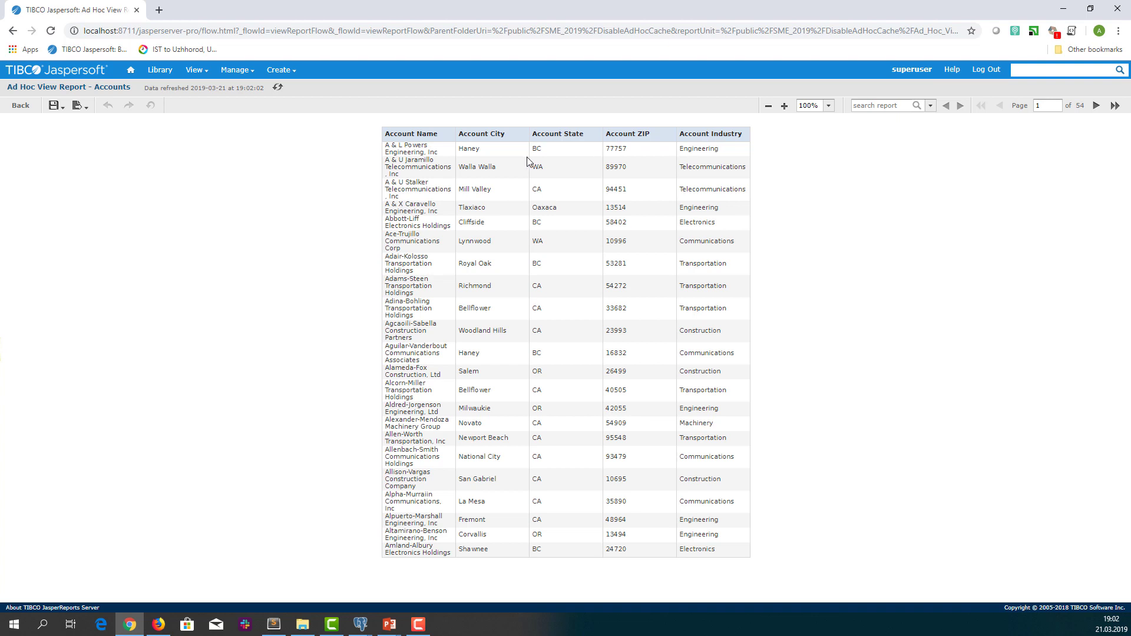
# - Clear all datasets from the Ad Hoc Cache and dismiss the confirmation notice
pyautogui.moveTo(235, 70)
pyautogui.click(249, 128)
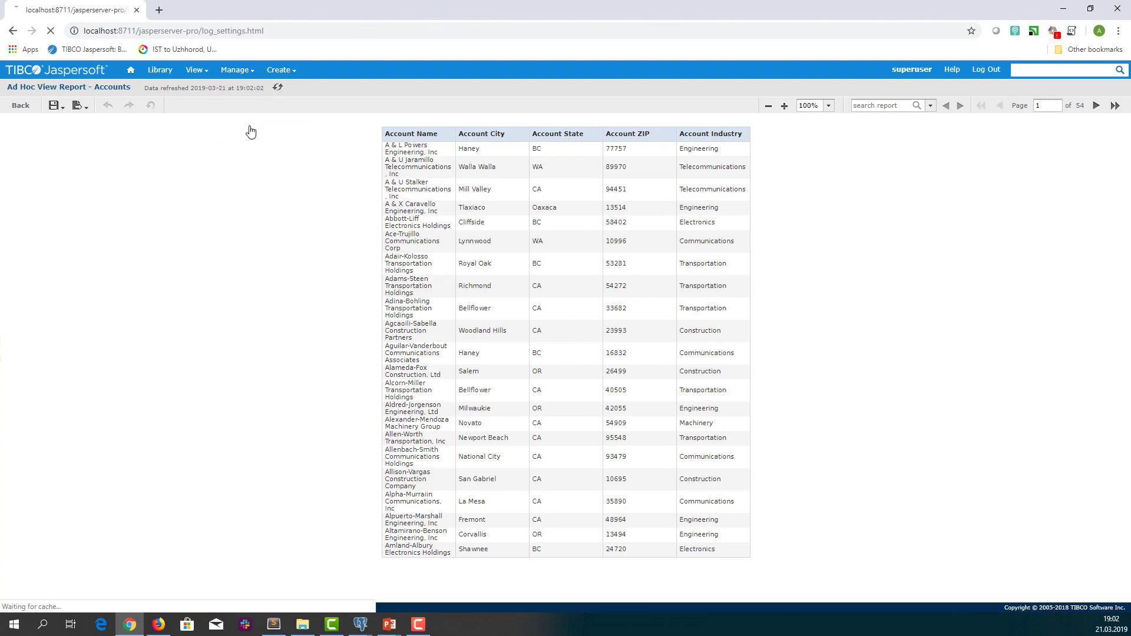
pyautogui.click(37, 153)
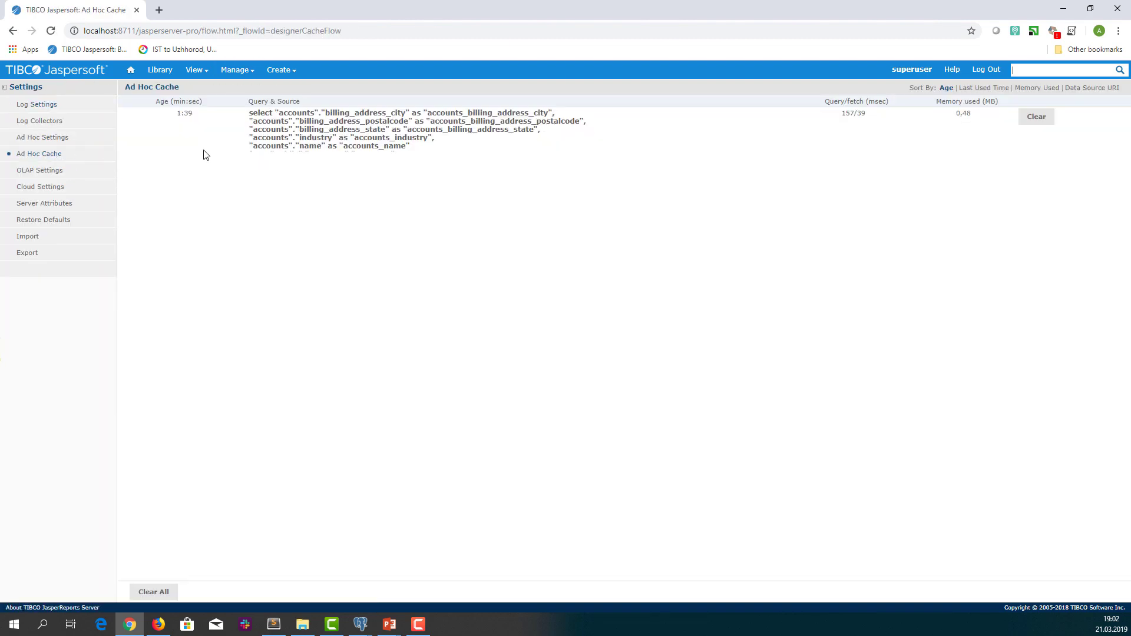
pyautogui.click(148, 590)
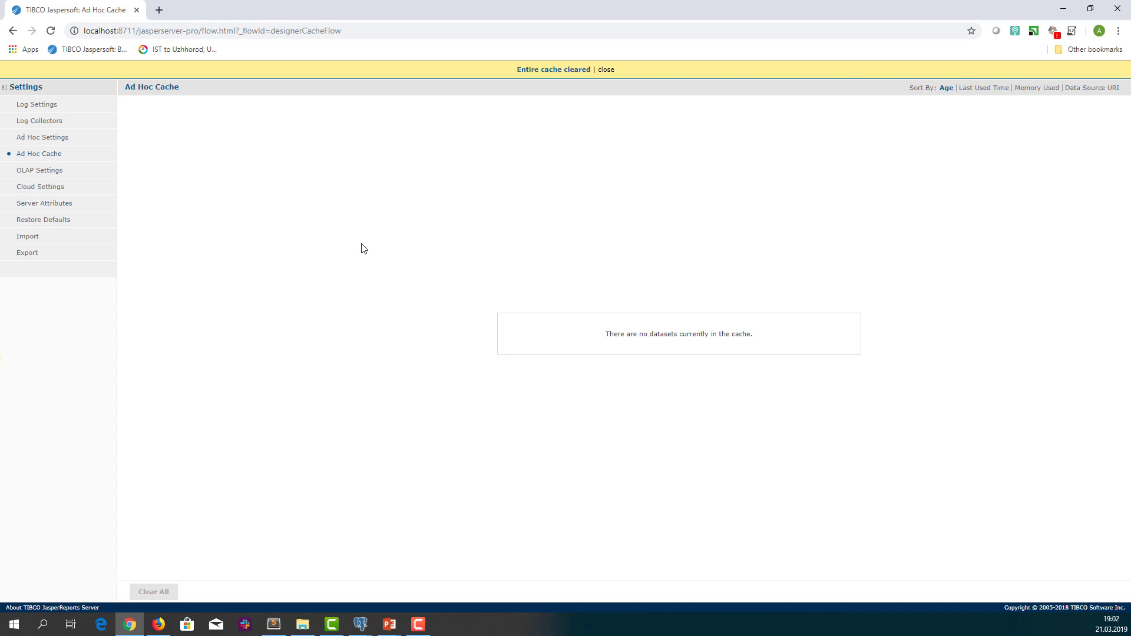
pyautogui.click(610, 70)
# - Rerun 'Ad Hoc View Report - Accounts' from the repository to see the updated industry
pyautogui.moveTo(198, 71)
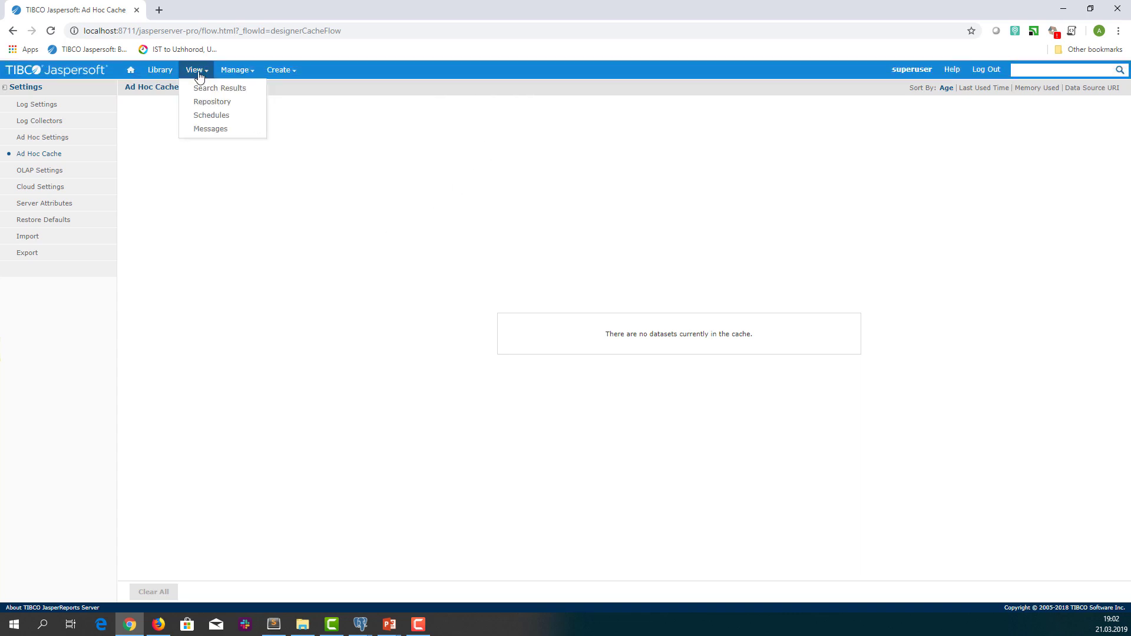
pyautogui.click(212, 102)
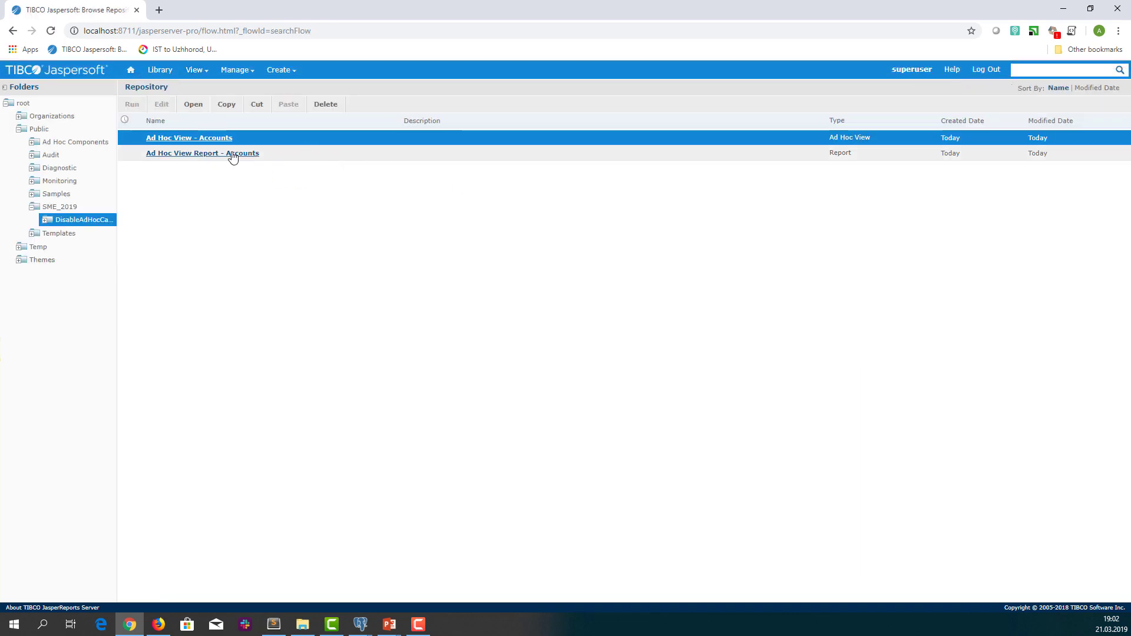
pyautogui.click(233, 155)
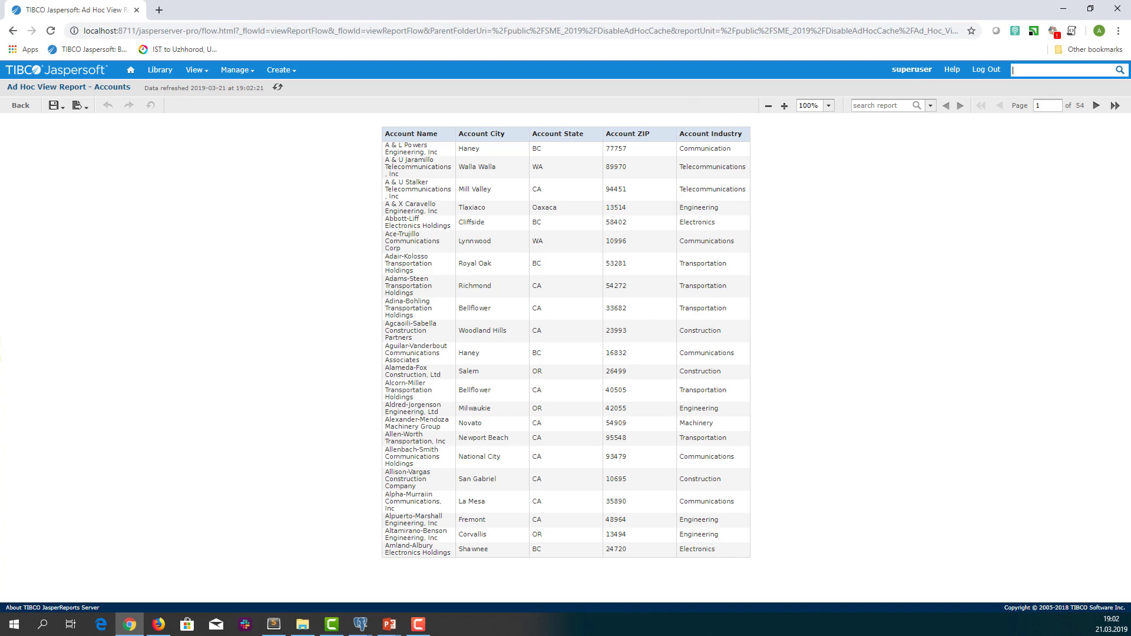
# - Open adhoc-ehcache.xml from the jasperserver-pro WEB-INF folder in Sublime Text
pyautogui.hotkey('alt', 'Tab')
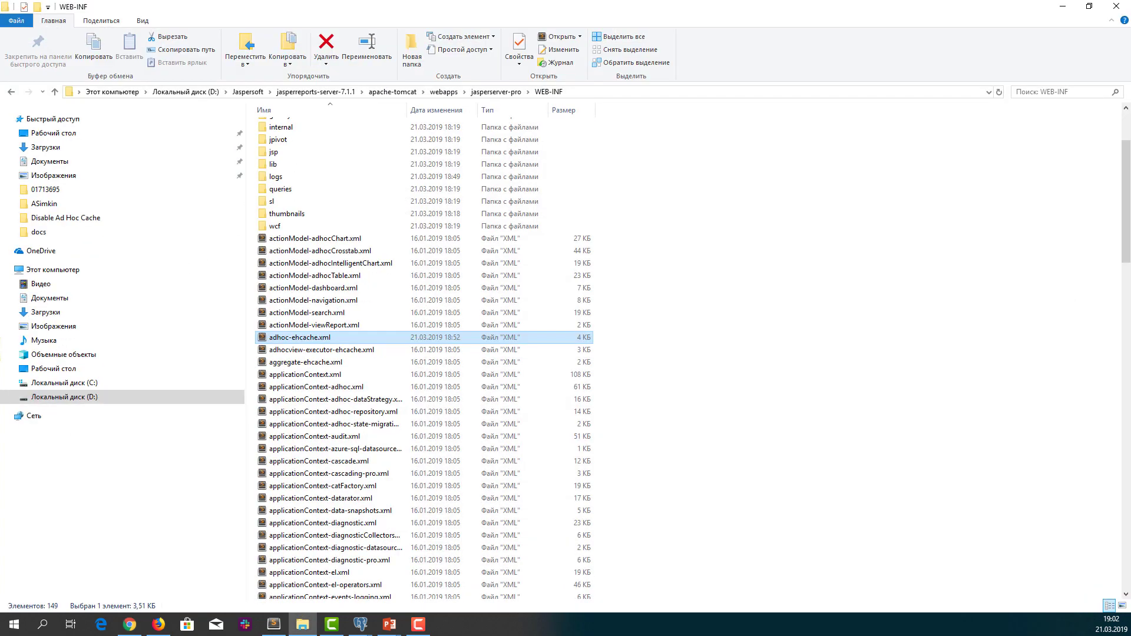
pyautogui.click(578, 93)
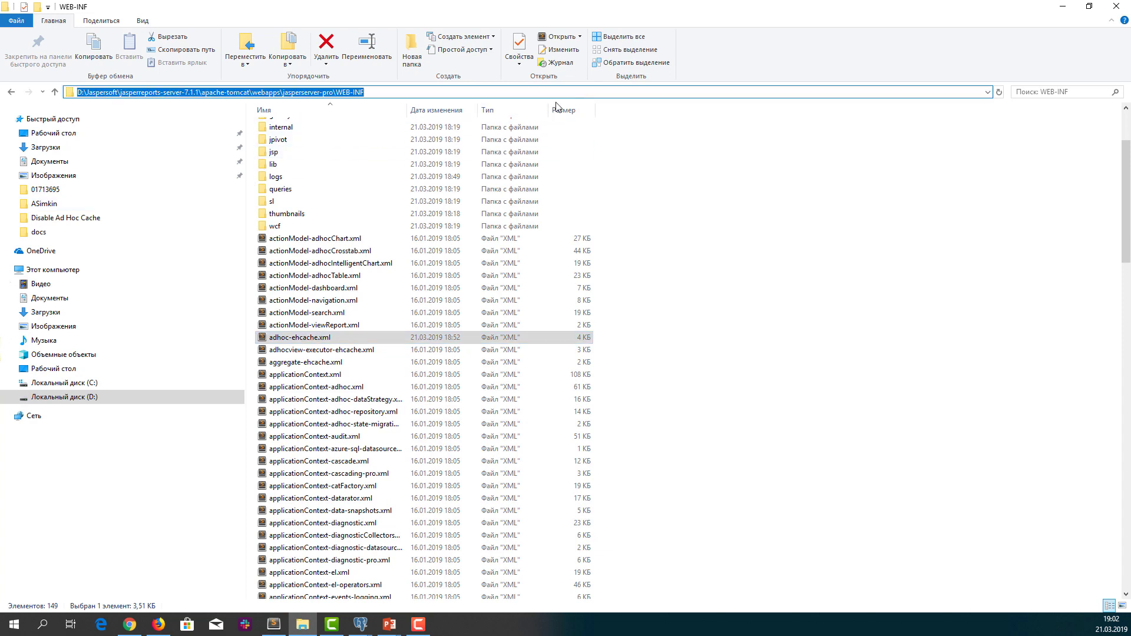
pyautogui.click(304, 342)
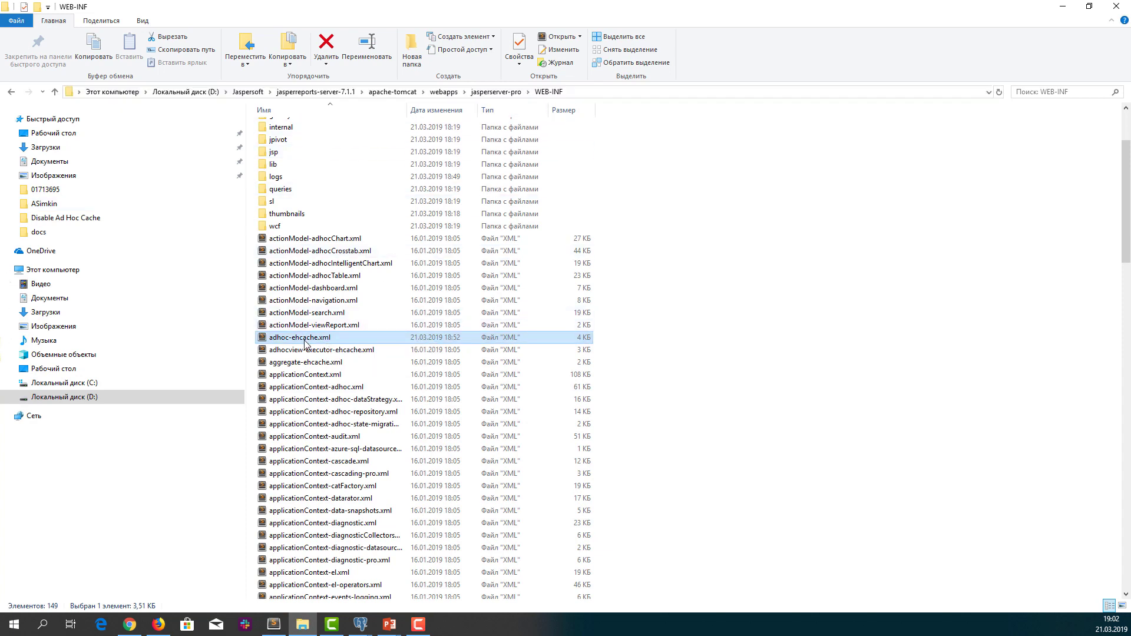
pyautogui.doubleClick(304, 339)
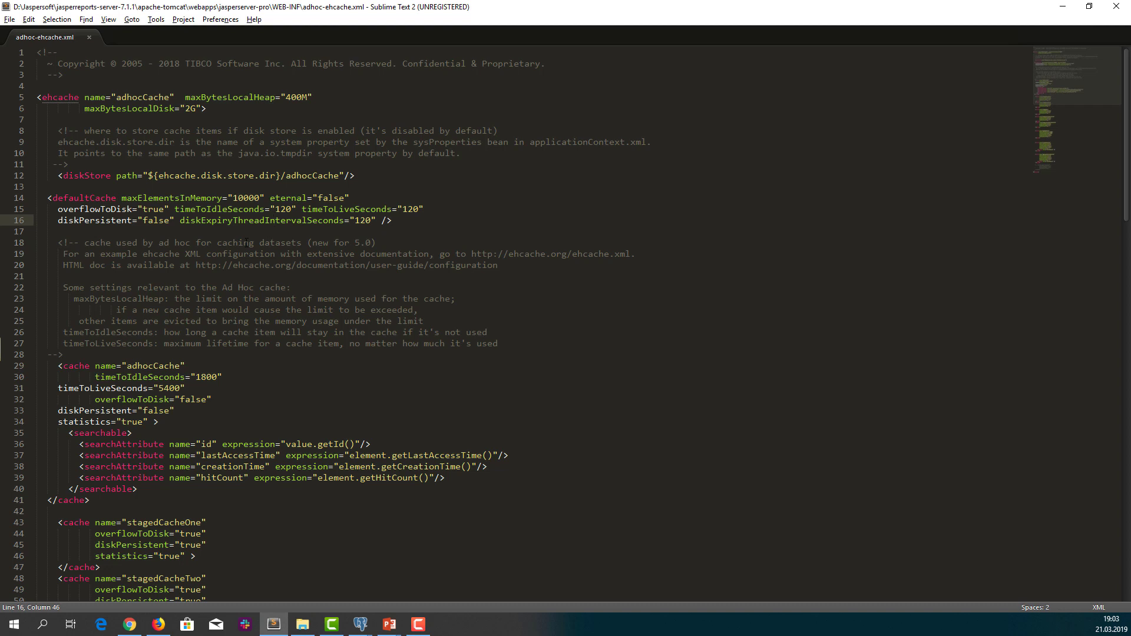
pyautogui.click(144, 365)
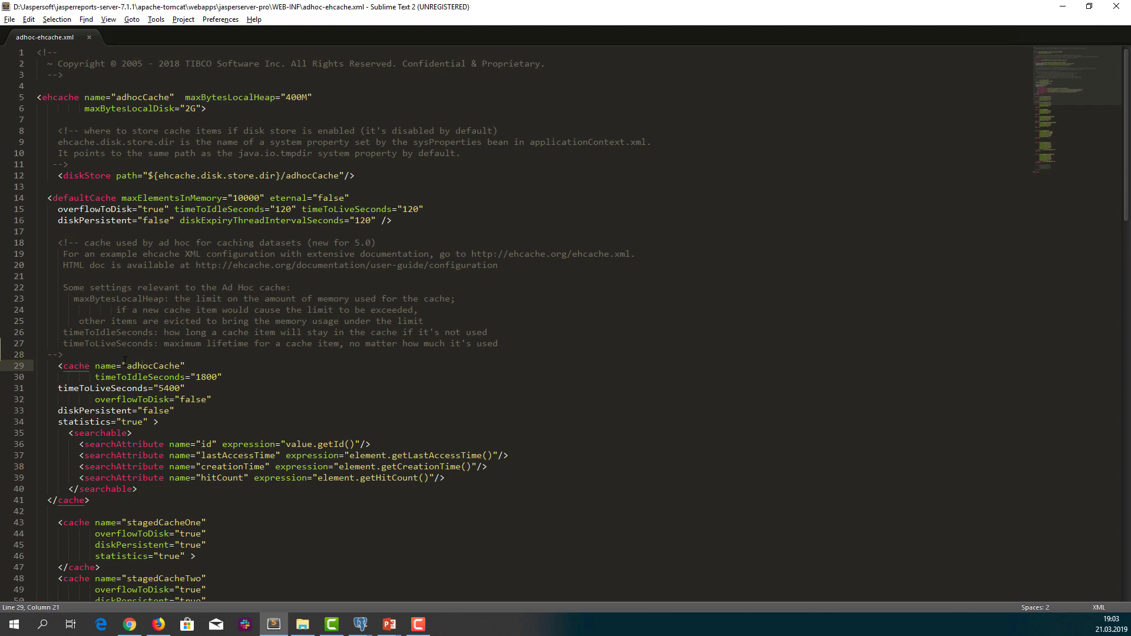
pyautogui.moveTo(128, 366); pyautogui.dragTo(186, 366)
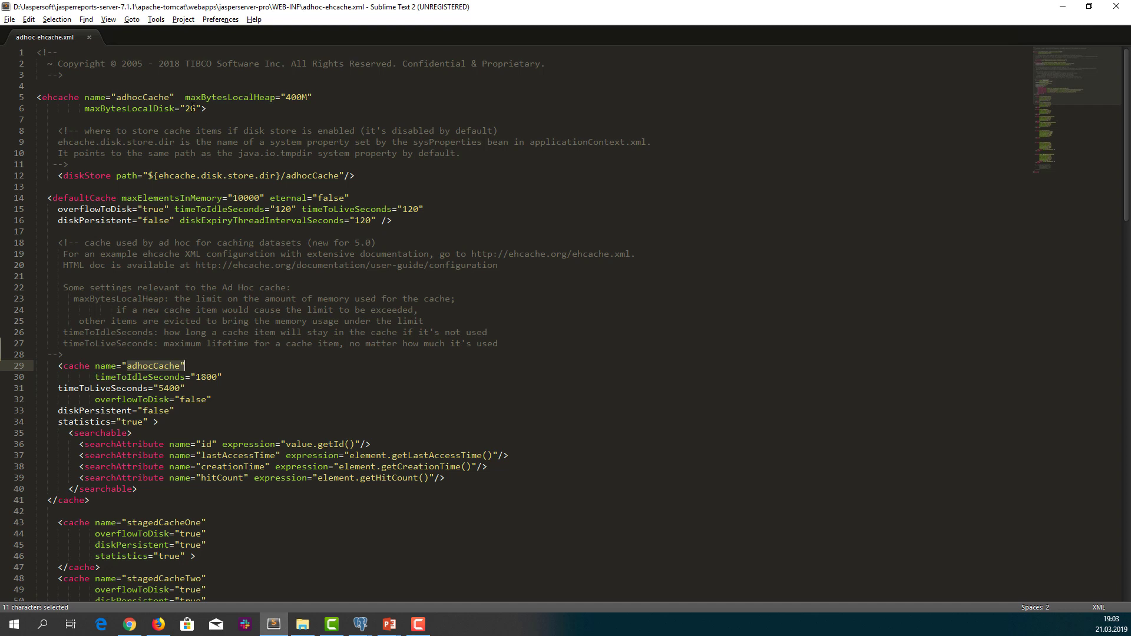
pyautogui.moveTo(185, 98); pyautogui.dragTo(271, 97)
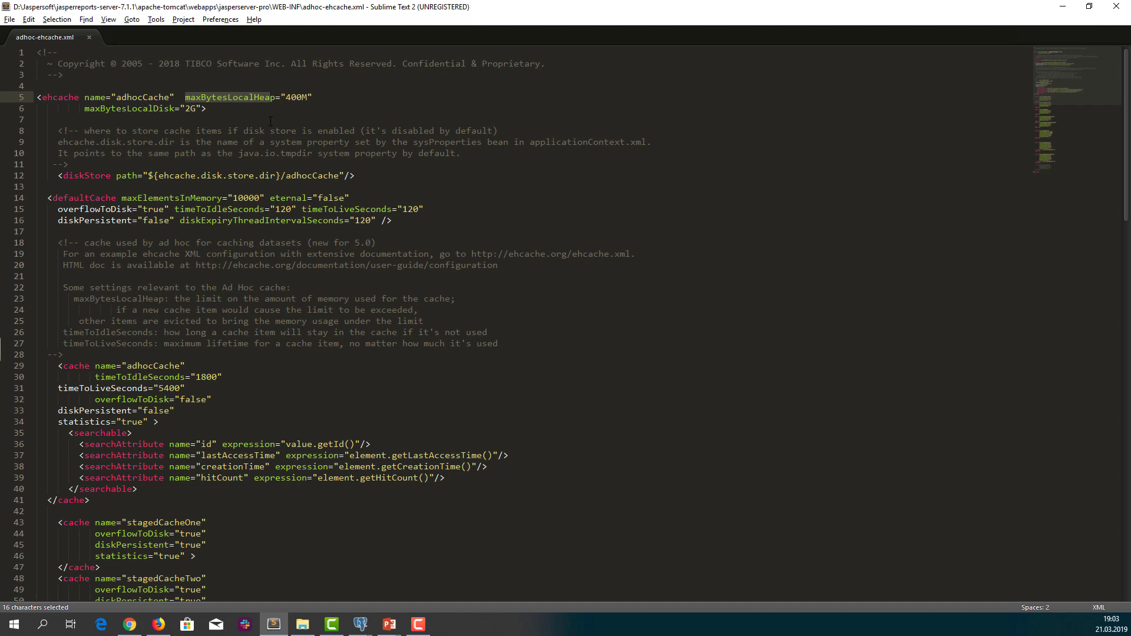
# - Copy maxBytesLocalHeap="400M" from line 5 into the adhocCache element on line 29
pyautogui.click(240, 110)
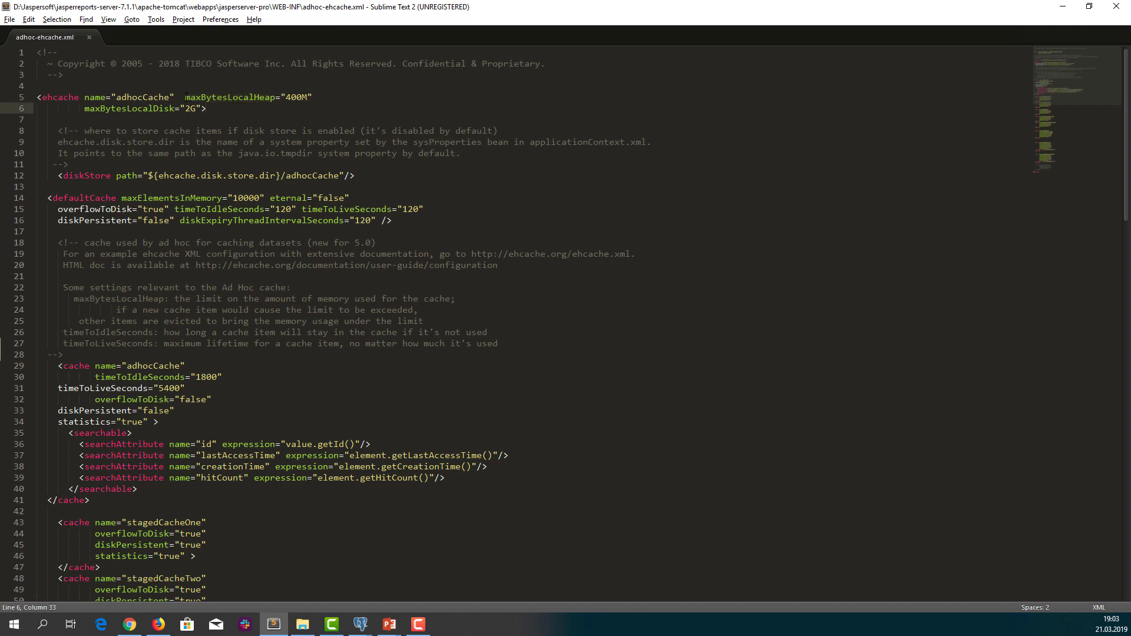
pyautogui.moveTo(185, 97); pyautogui.dragTo(312, 98)
pyautogui.hotkey('ctrl', 'c')
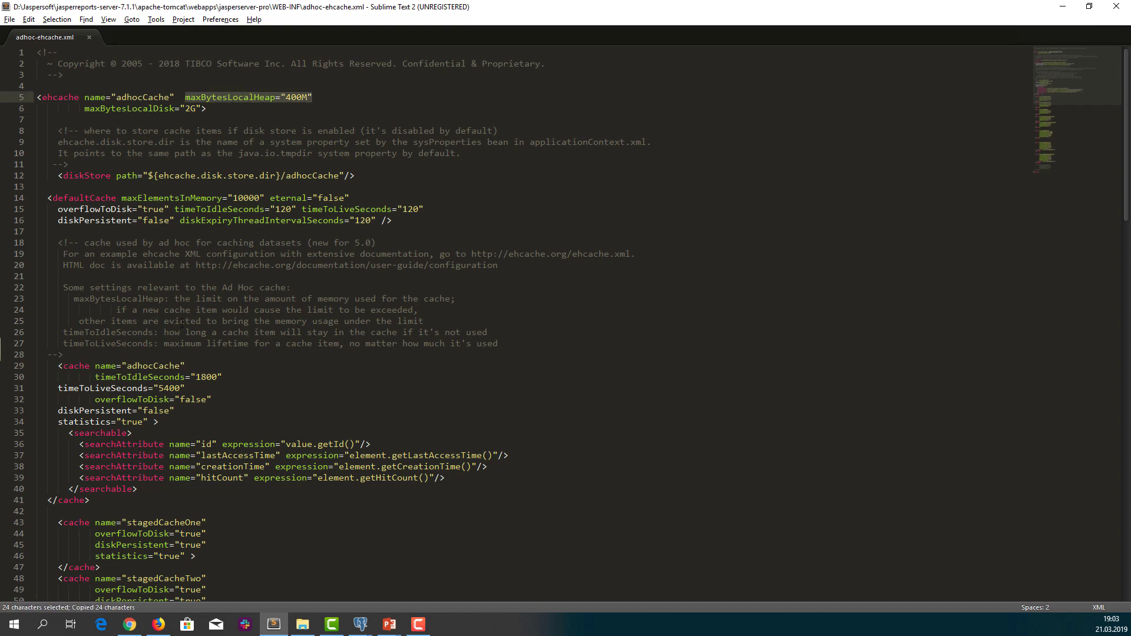
pyautogui.click(189, 366)
pyautogui.hotkey('ctrl', 'v')
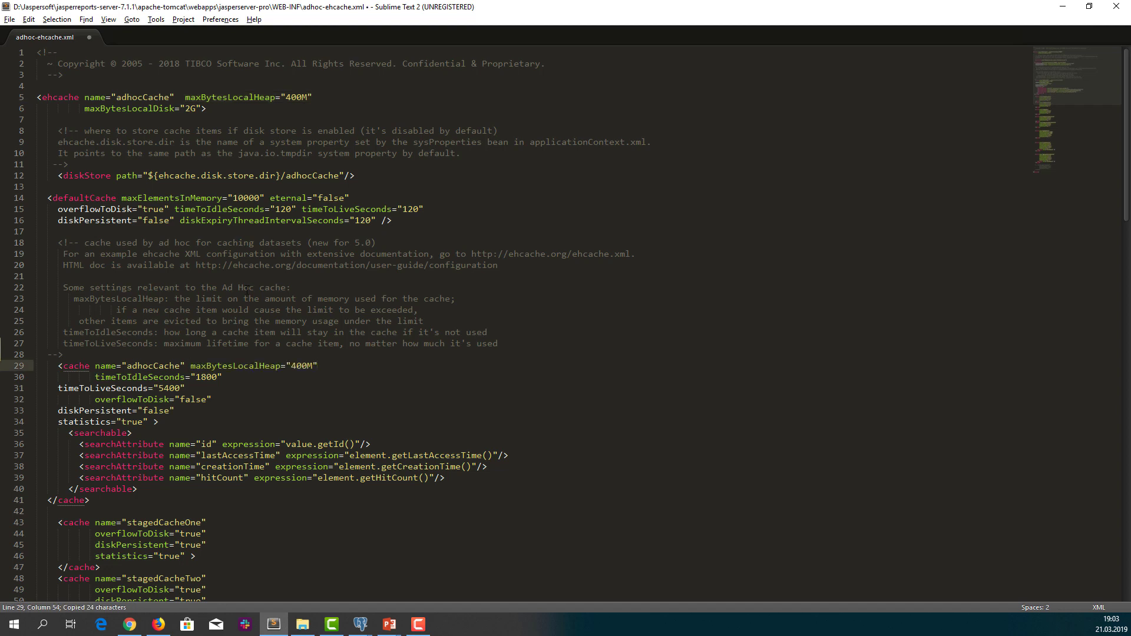
pyautogui.press('Down')
# - Change the pasted value from 400M to 1 and save adhoc-ehcache.xml
pyautogui.press('Up')
pyautogui.press('End')
pyautogui.press('Left')
pyautogui.press('BackSpace')
pyautogui.press('BackSpace')
pyautogui.press('BackSpace')
pyautogui.press('BackSpace')
pyautogui.write('1')
pyautogui.hotkey('ctrl', 's')
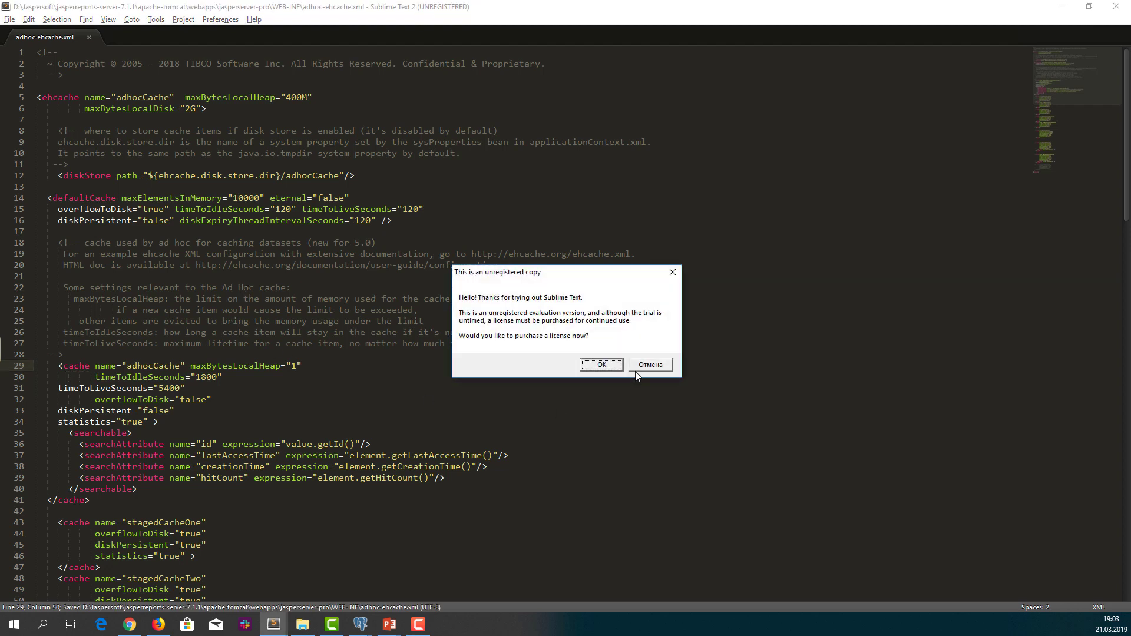
pyautogui.press('Escape')
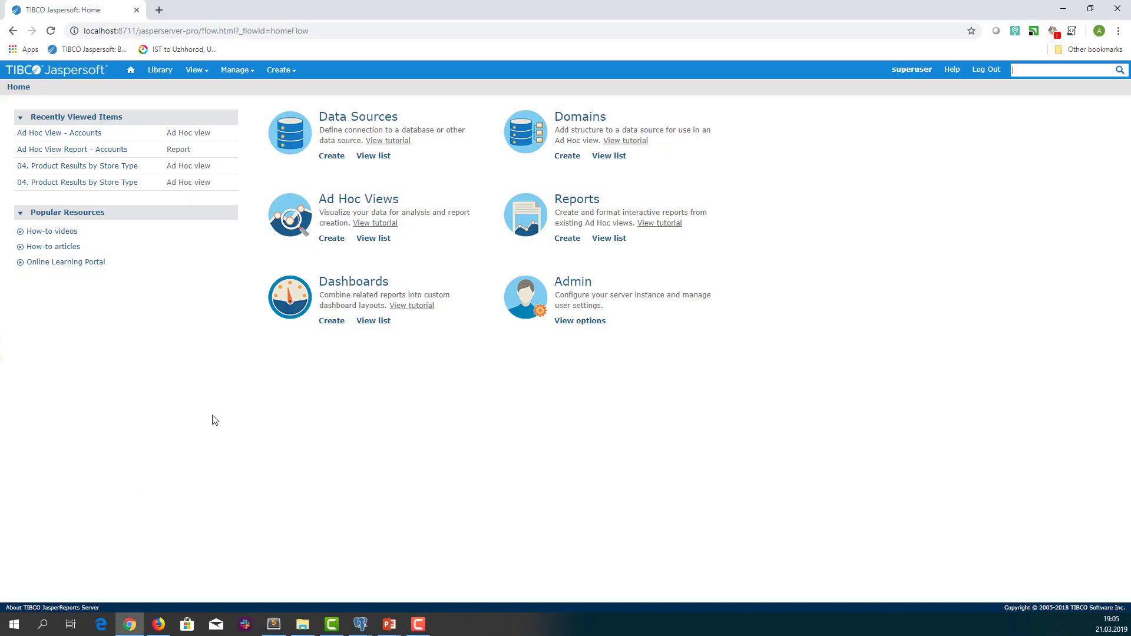
# - Rerun 'Ad Hoc View Report - Accounts' from the repository and highlight A & L Powers' industry, Communication
pyautogui.moveTo(198, 74)
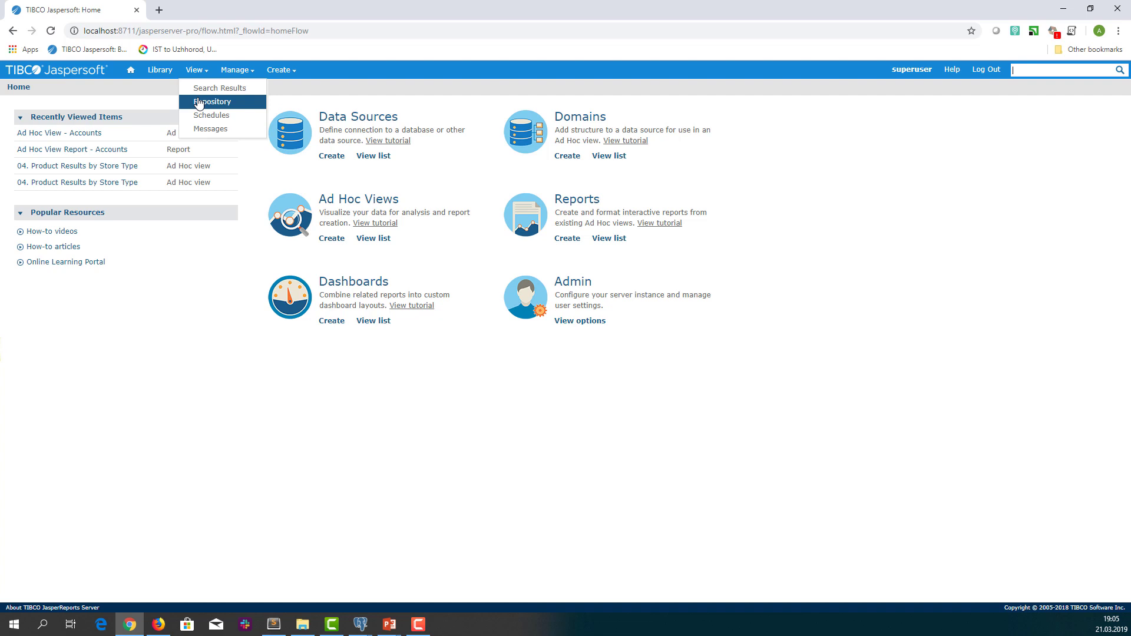
pyautogui.click(202, 100)
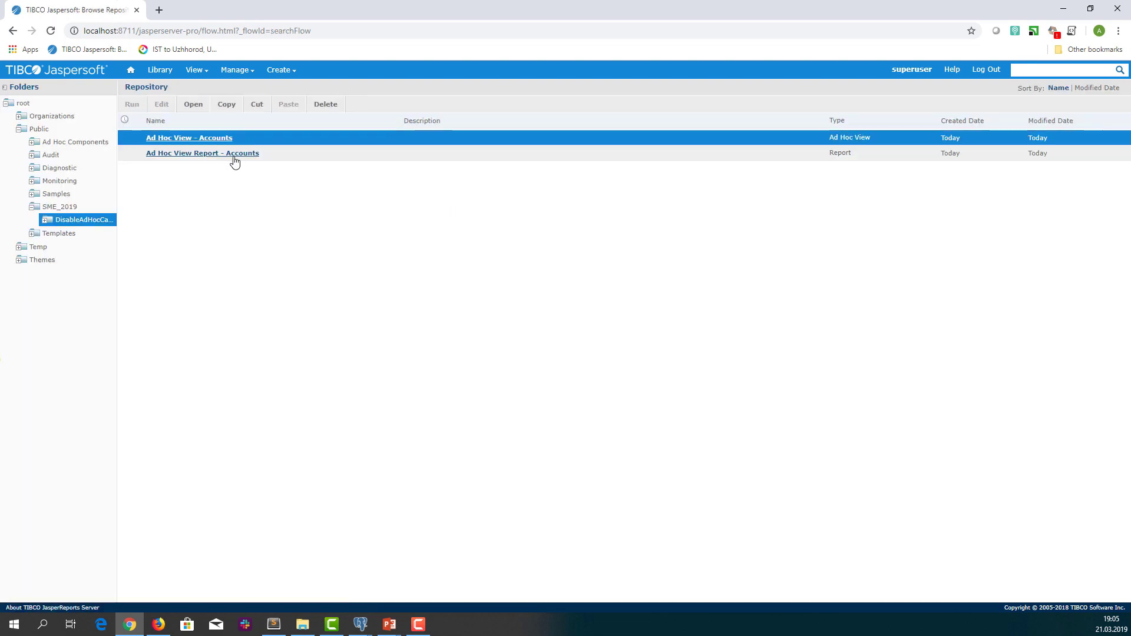
pyautogui.click(232, 155)
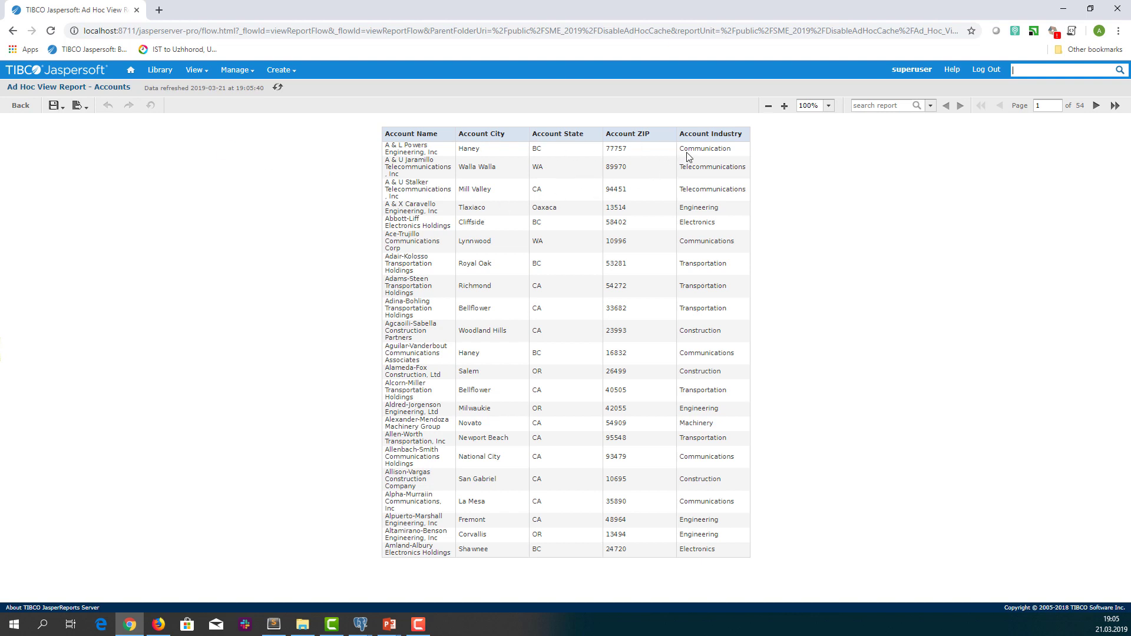
pyautogui.moveTo(679, 149); pyautogui.dragTo(741, 153)
# - Check that the Ad Hoc Cache page under Server Settings lists no cached datasets, then go back to the repository
pyautogui.click(234, 72)
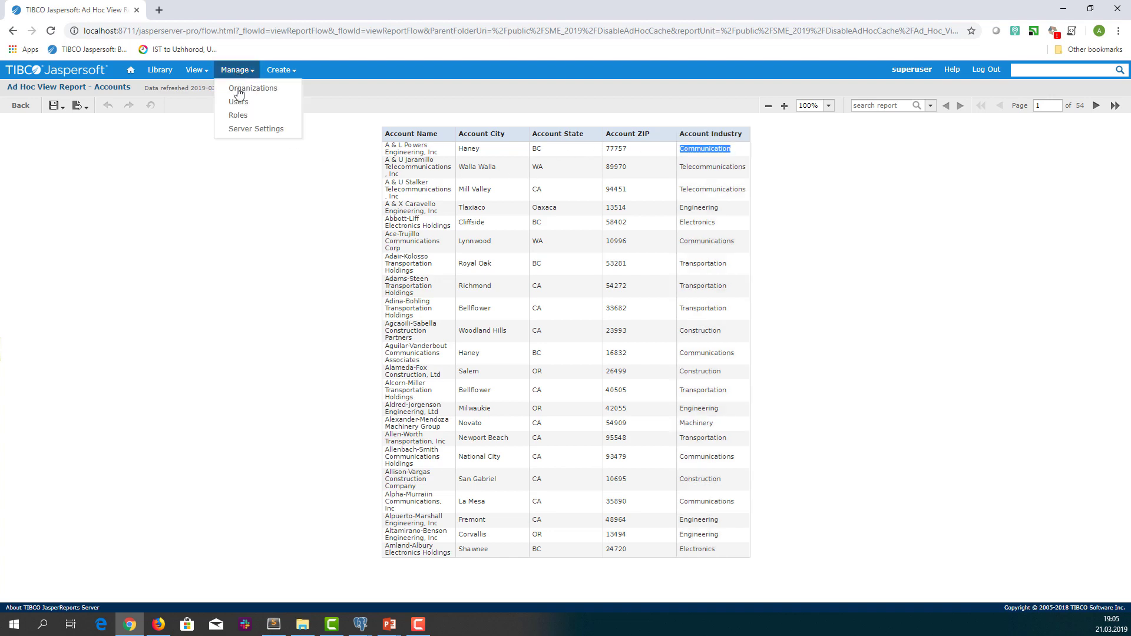
pyautogui.click(256, 129)
pyautogui.click(53, 160)
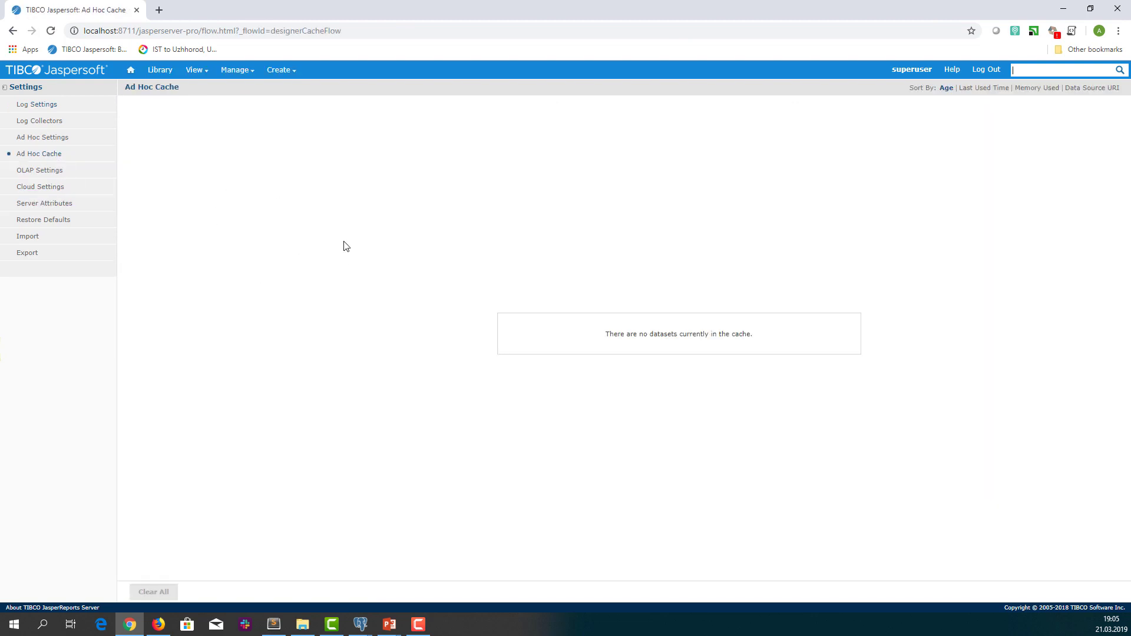
pyautogui.moveTo(201, 73)
pyautogui.click(207, 102)
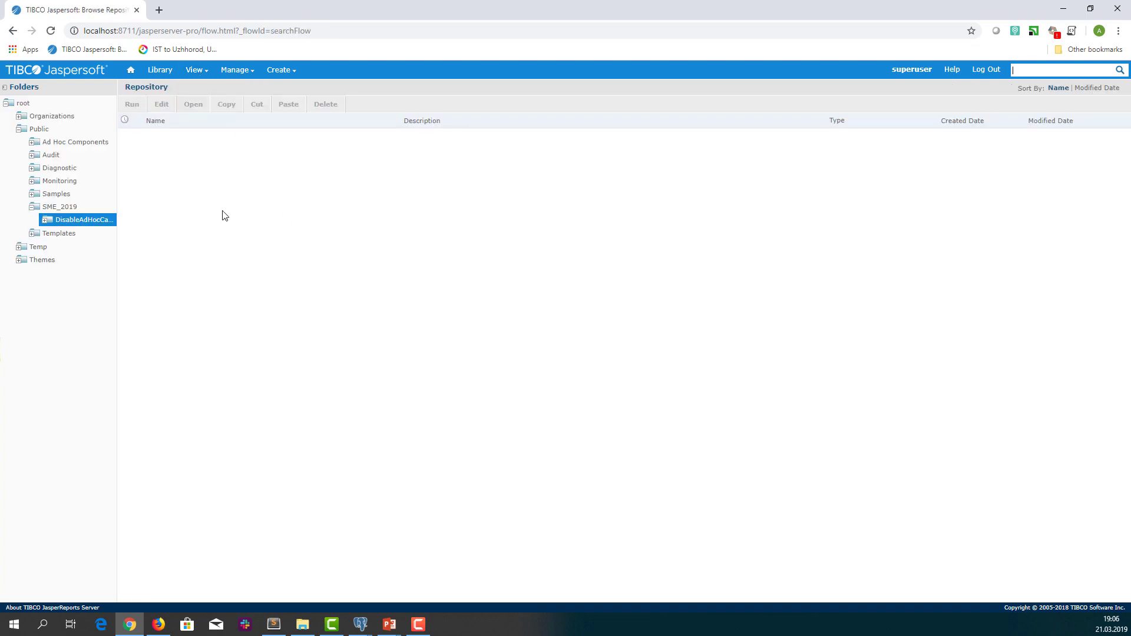
# - In pgAdmin, change the UPDATE query's industry from Communication to 'engineering' and execute it
pyautogui.click(360, 624)
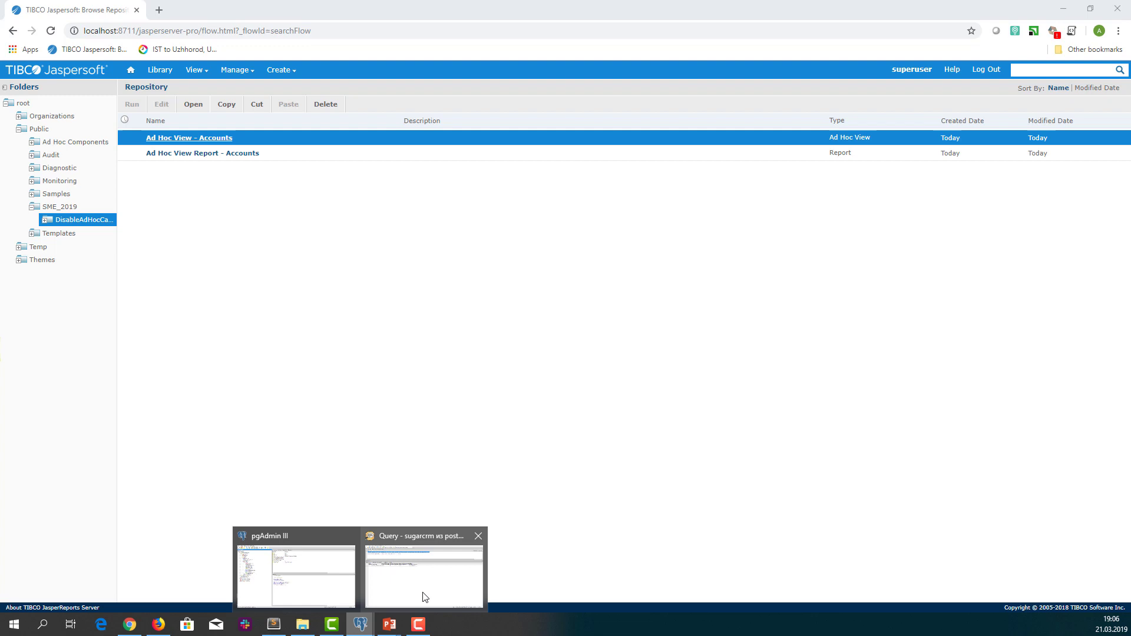
pyautogui.click(424, 592)
pyautogui.click(366, 99)
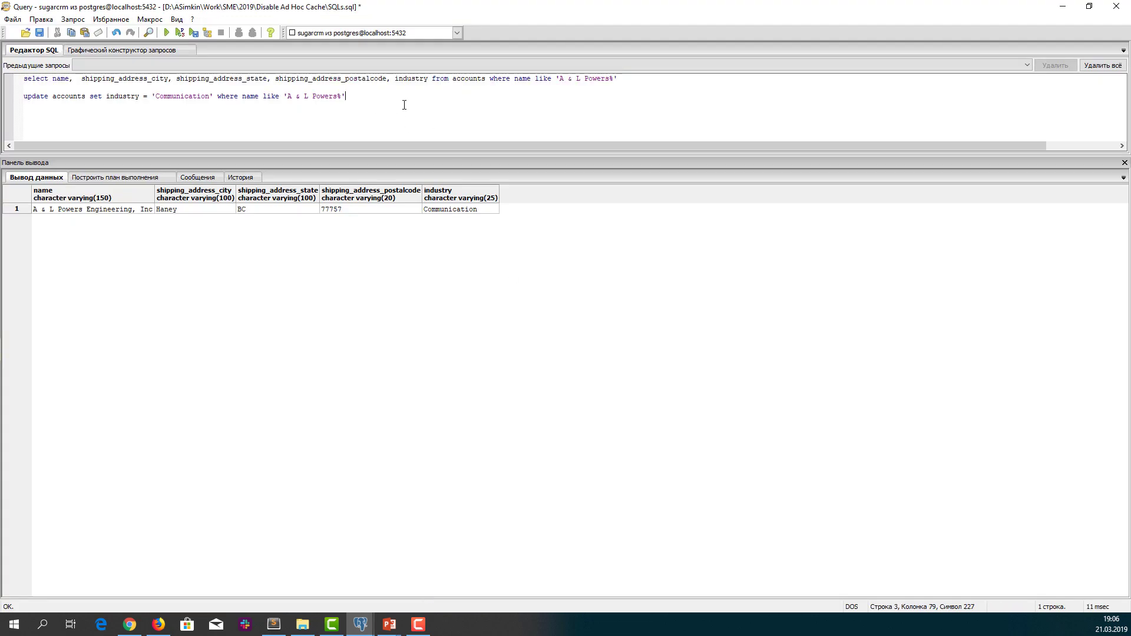
pyautogui.click(210, 96)
pyautogui.press('BackSpace')
pyautogui.press('BackSpace')
pyautogui.press('BackSpace')
pyautogui.press('BackSpace')
pyautogui.press('BackSpace')
pyautogui.press('BackSpace')
pyautogui.press('BackSpace')
pyautogui.press('BackSpace')
pyautogui.press('BackSpace')
pyautogui.press('BackSpace')
pyautogui.press('BackSpace')
pyautogui.press('BackSpace')
pyautogui.press('BackSpace')
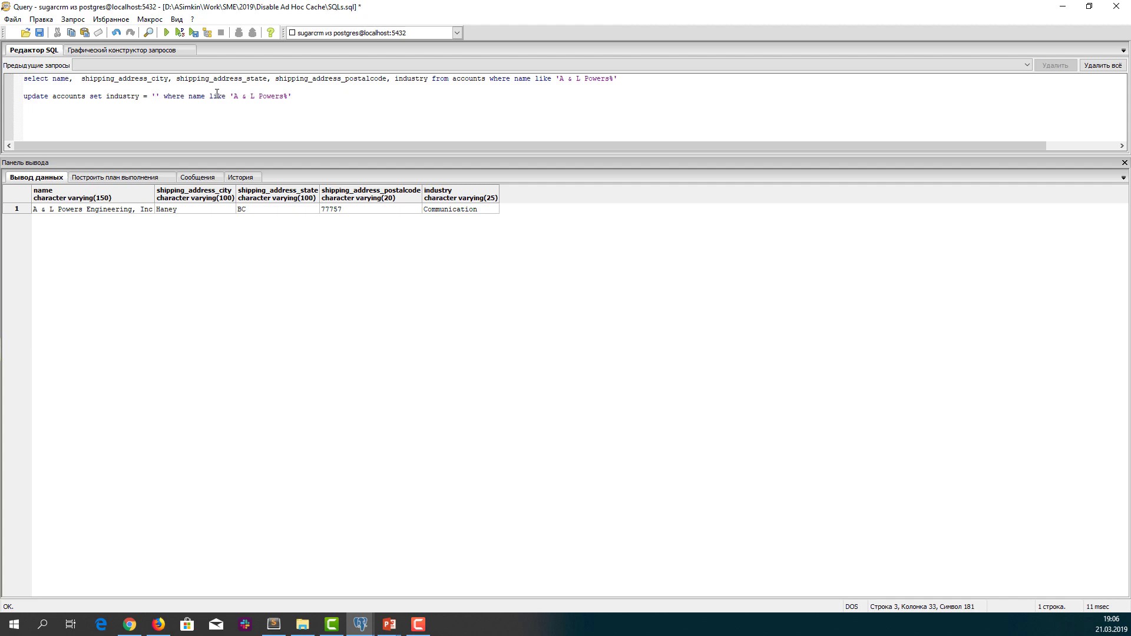
pyautogui.write('engineering')
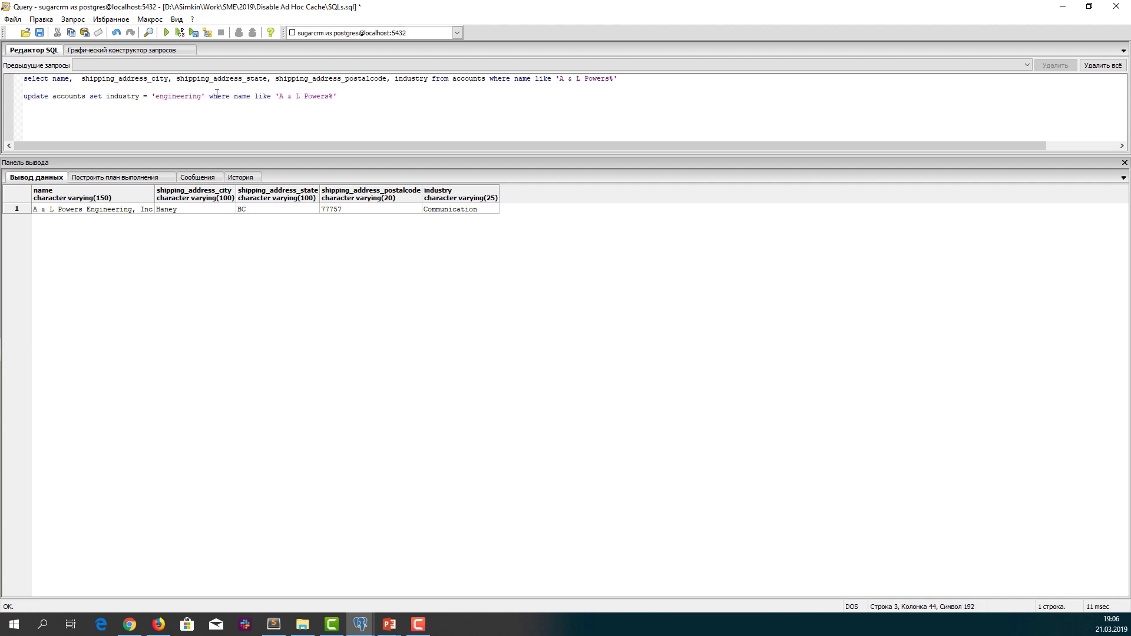
pyautogui.press('Home')
pyautogui.hotkey('shift', 'End')
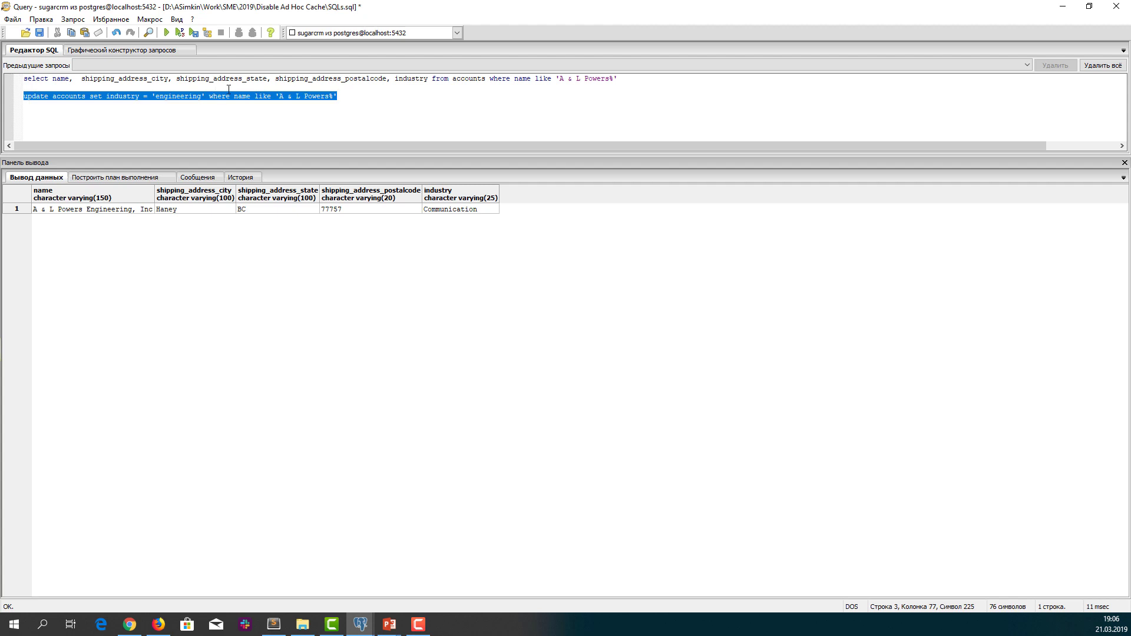
pyautogui.click(167, 32)
# - Execute the SELECT query to confirm the industry now reads engineering, then return to JasperReports
pyautogui.click(186, 80)
pyautogui.press('Home')
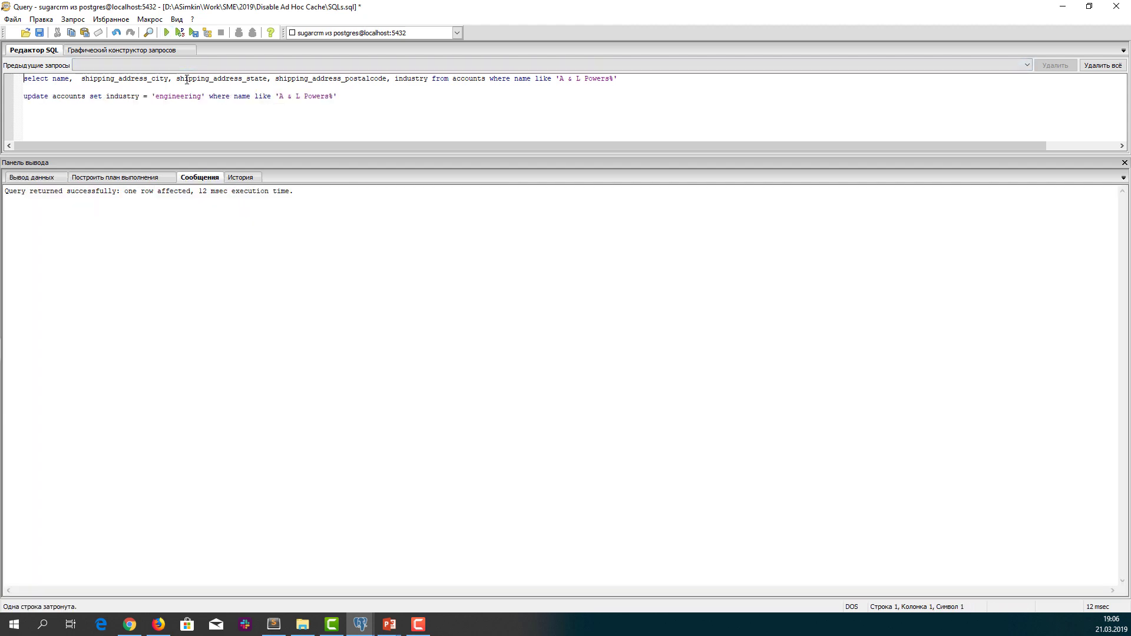
pyautogui.hotkey('shift', 'End')
pyautogui.click(166, 34)
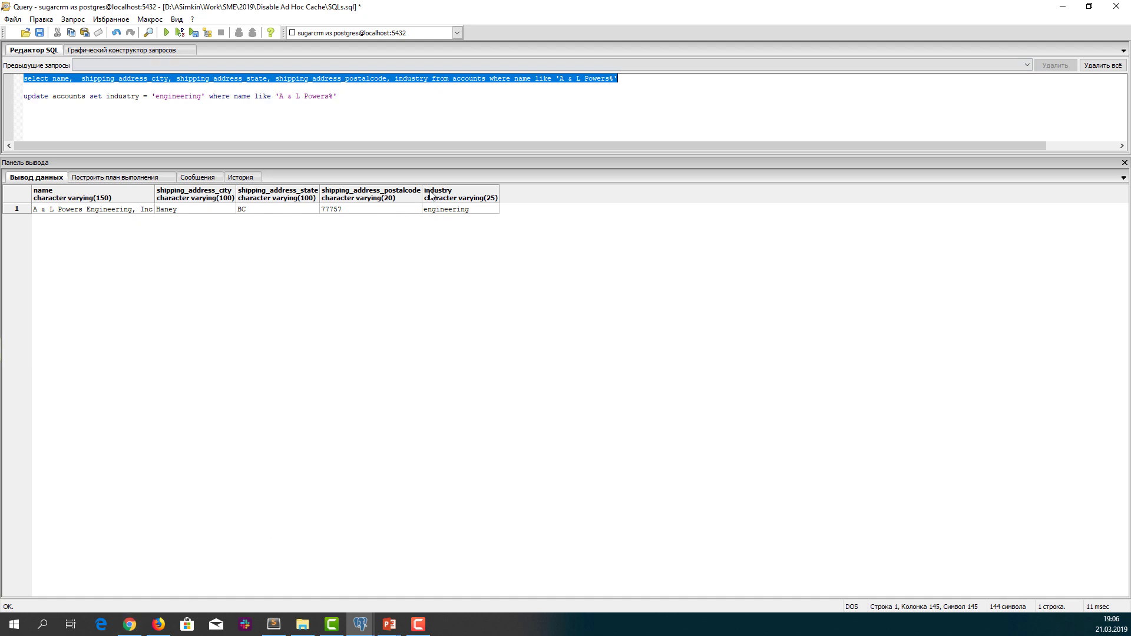
pyautogui.click(397, 109)
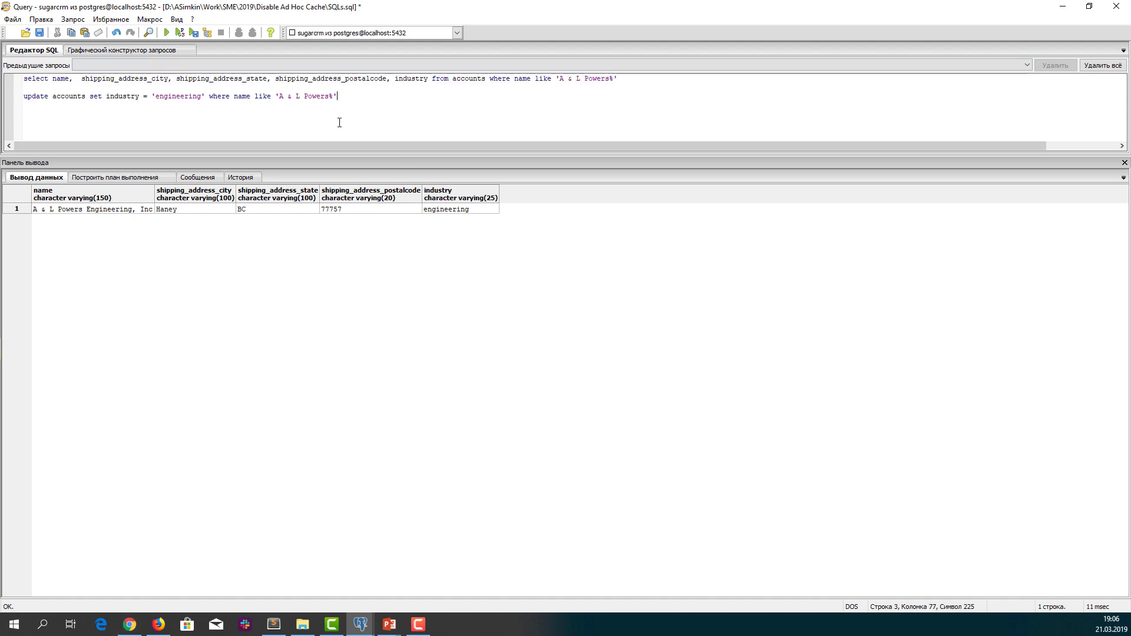
pyautogui.click(129, 624)
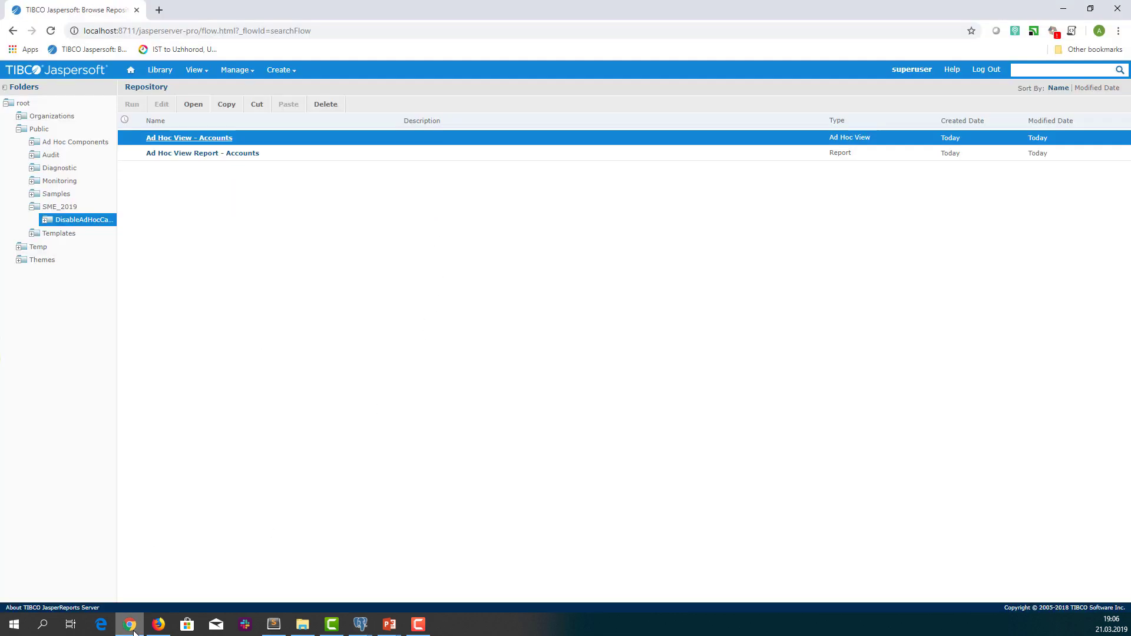
# - Rerun 'Ad Hoc View Report - Accounts' and highlight A & L Powers' industry, now 'engineering'
pyautogui.click(240, 154)
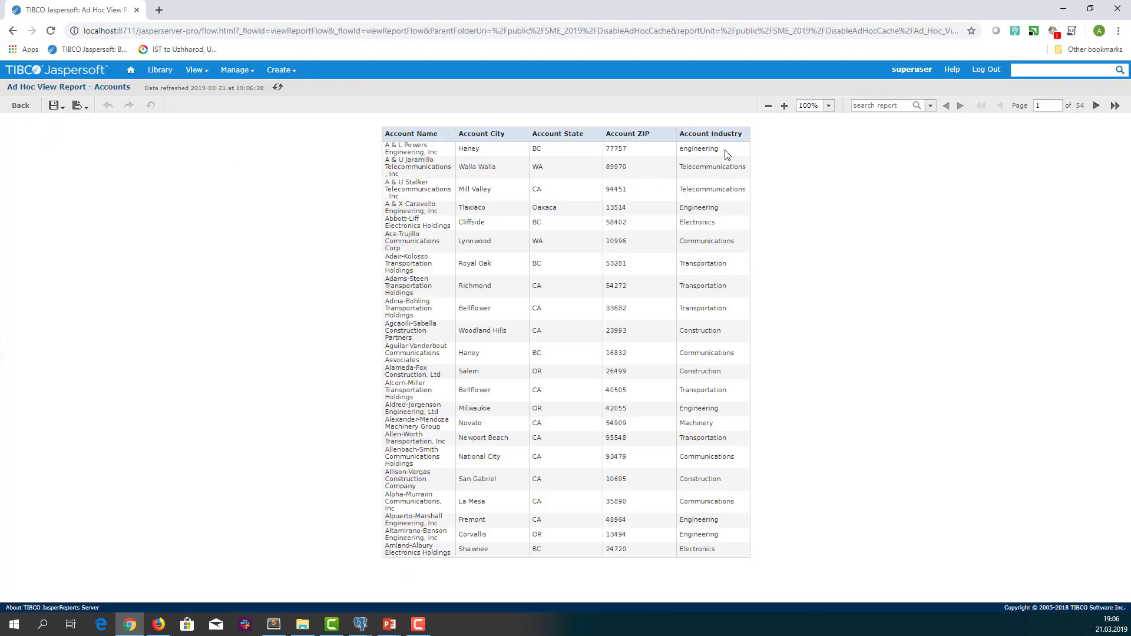
pyautogui.moveTo(720, 150); pyautogui.dragTo(681, 149)
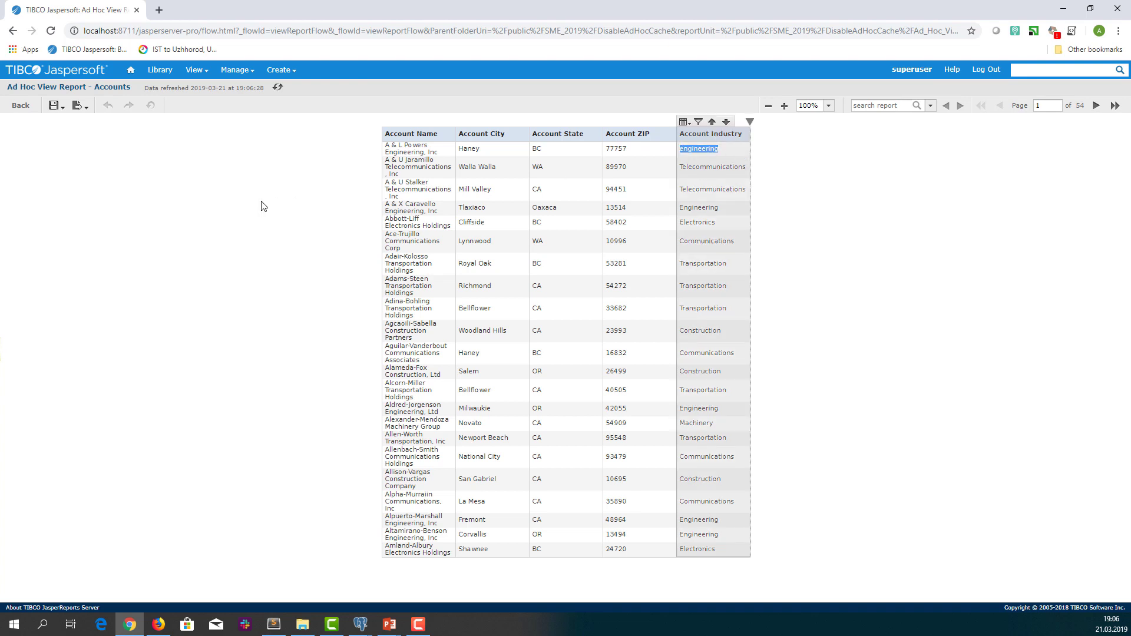